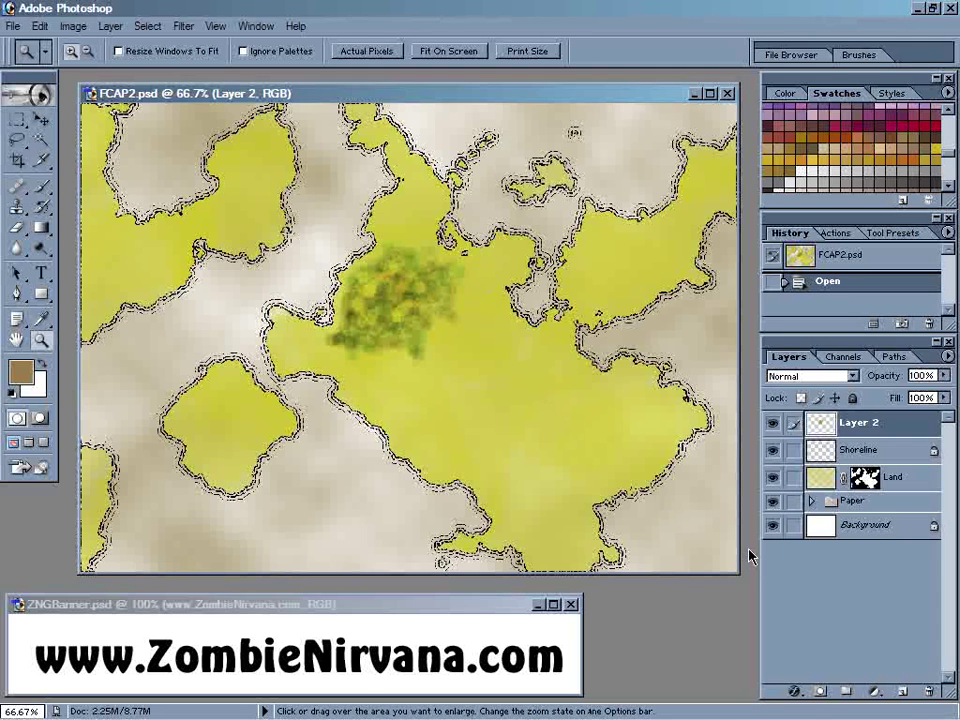
# Add a solid color fill layer in brown 8C693A above Layer 2 and invert its mask to black
pyautogui.click(875, 691)
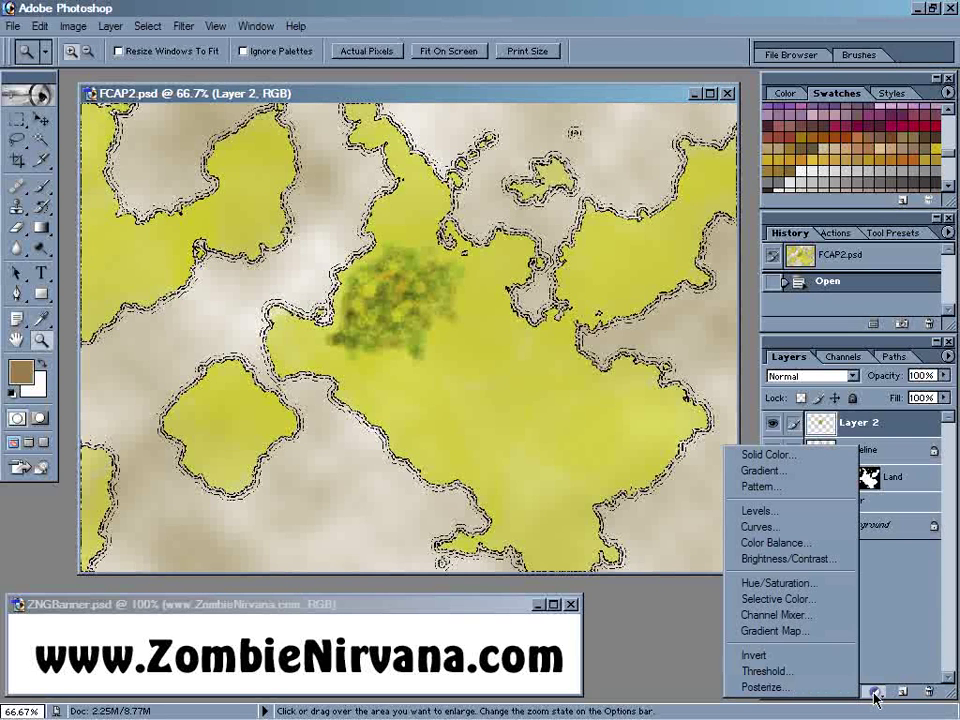
pyautogui.click(795, 457)
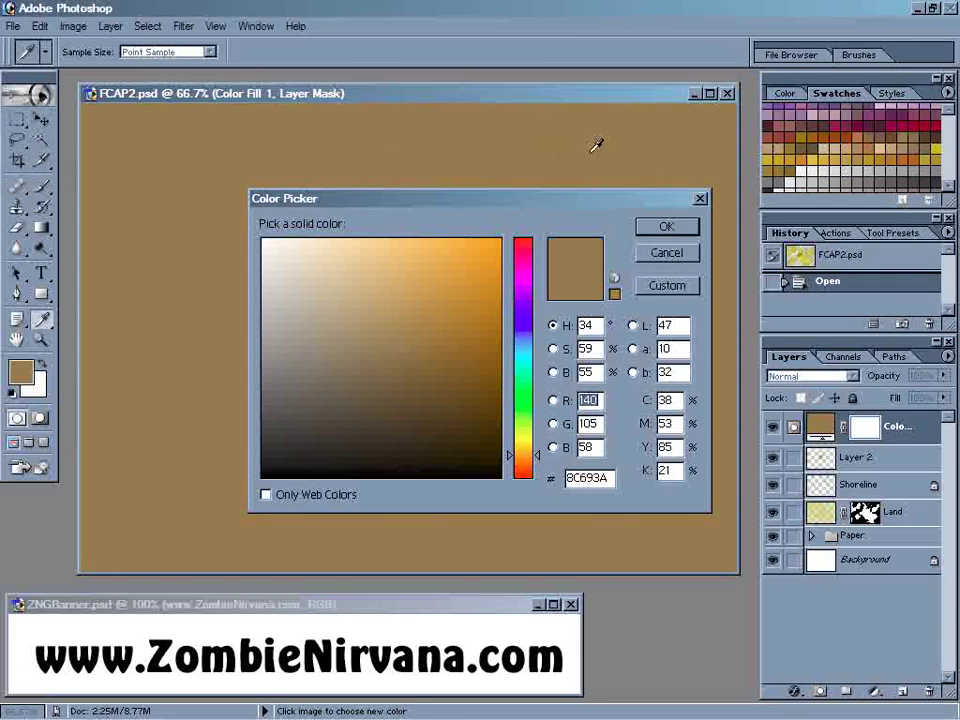
pyautogui.click(668, 229)
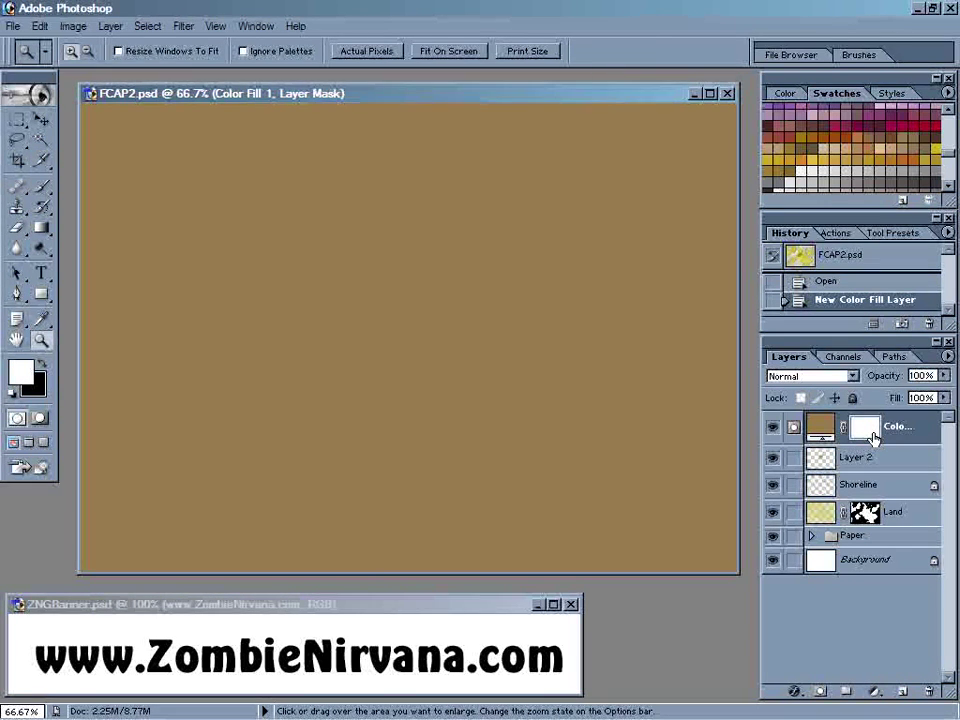
pyautogui.hotkey('ctrl', 'i')
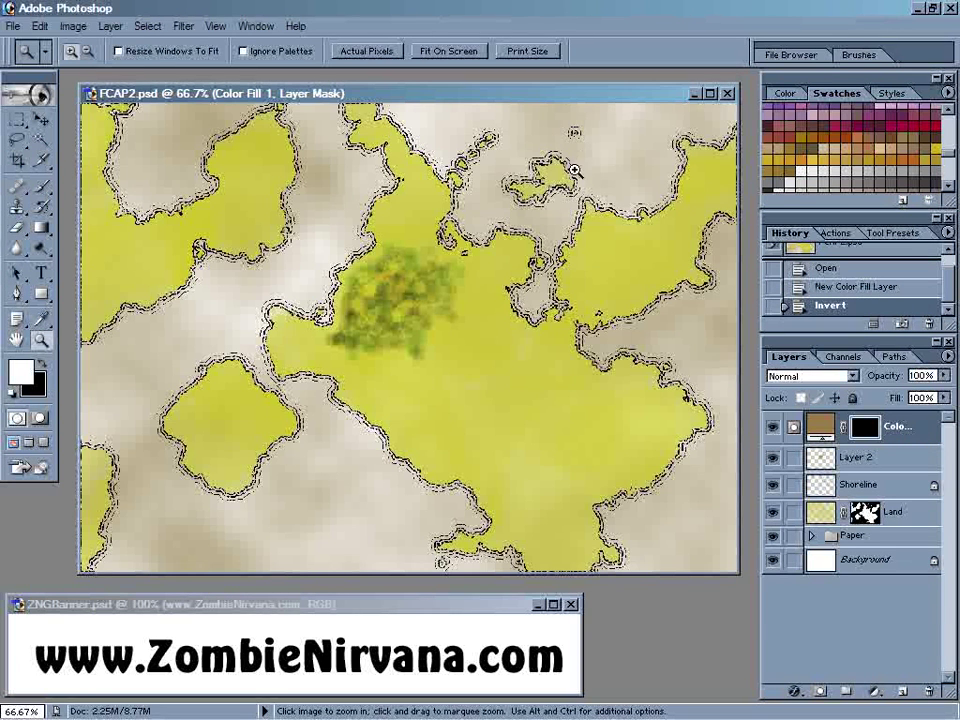
# Choose the 29 px textured brush preset for painting and turn on Color Dynamics with foreground/background jitter
pyautogui.click(597, 281)
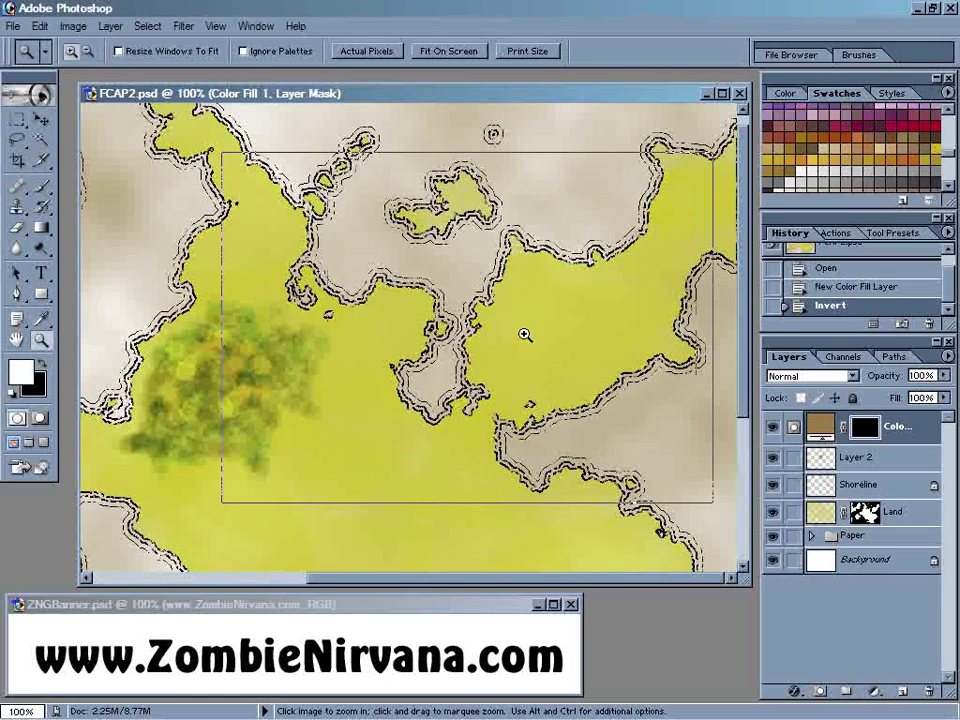
pyautogui.click(524, 334)
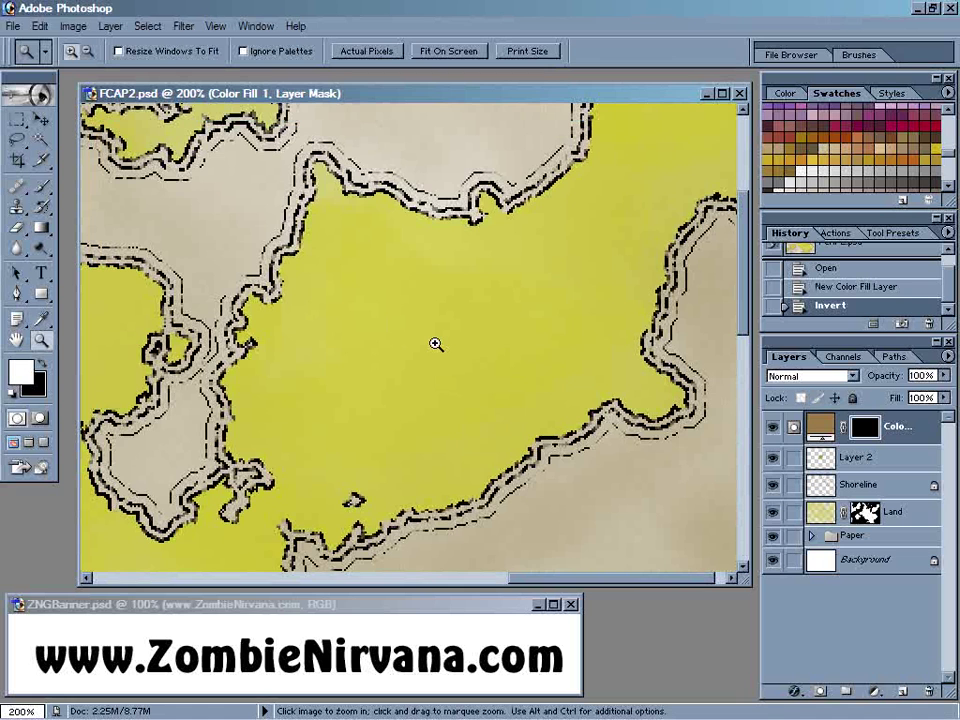
pyautogui.press('b')
pyautogui.press('F5')
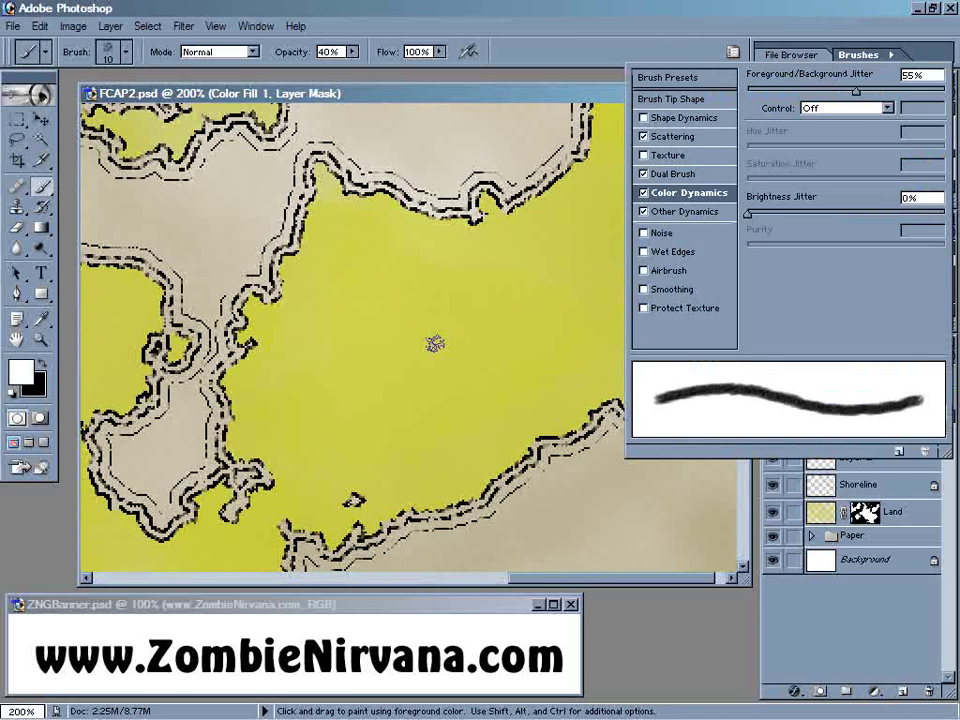
pyautogui.click(698, 88)
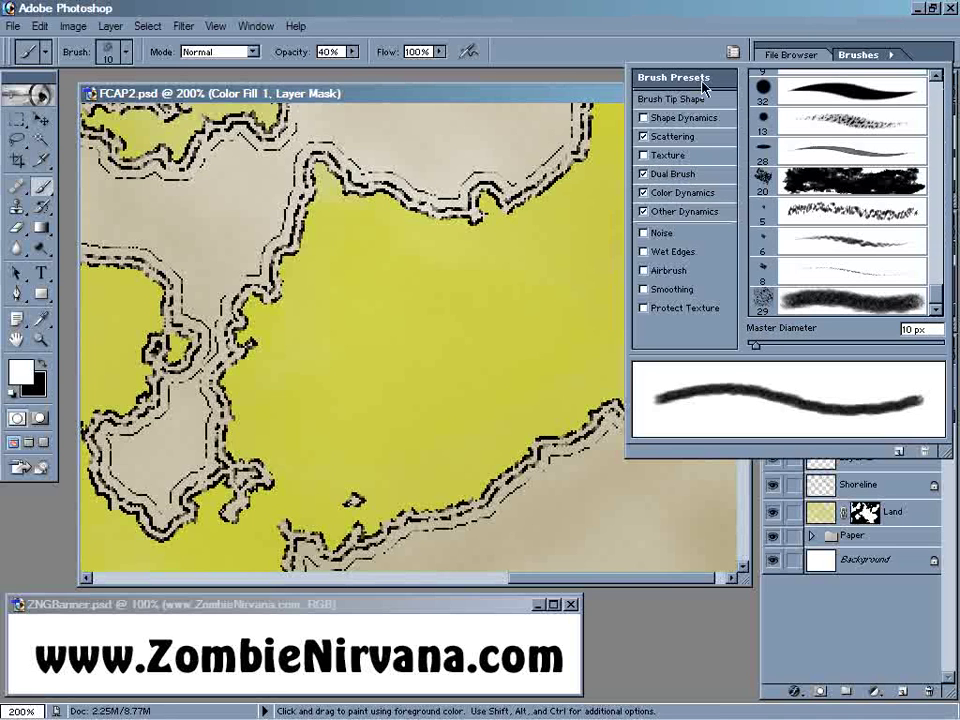
pyautogui.click(871, 311)
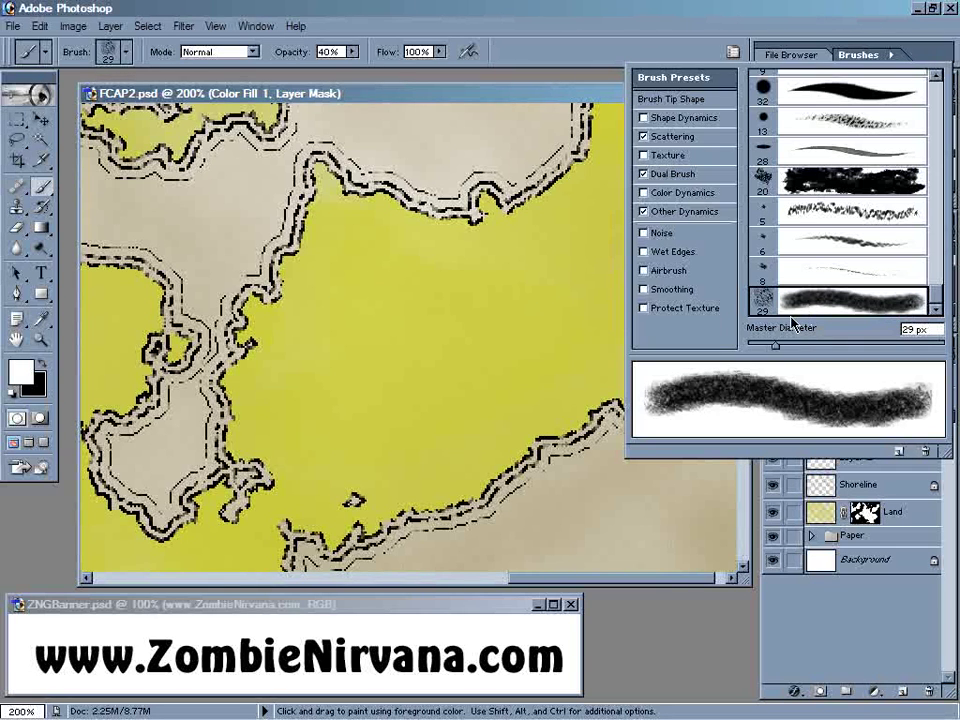
pyautogui.click(697, 196)
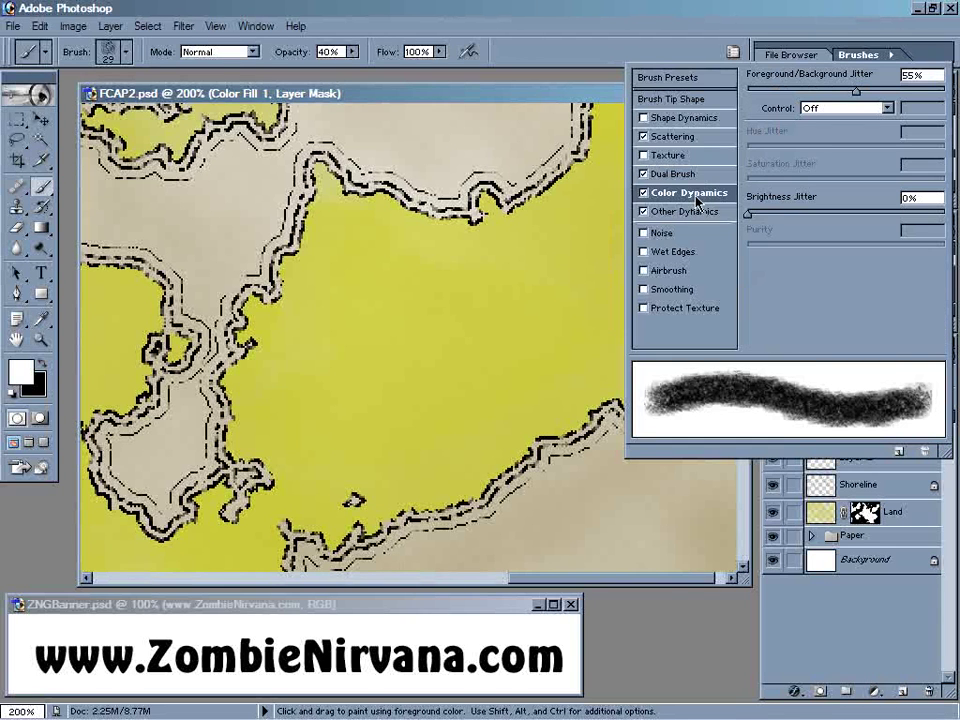
pyautogui.moveTo(856, 91)
pyautogui.mouseDown()
pyautogui.moveTo(838, 94)
pyautogui.moveTo(865, 99)
pyautogui.mouseUp()
pyautogui.click(858, 55)
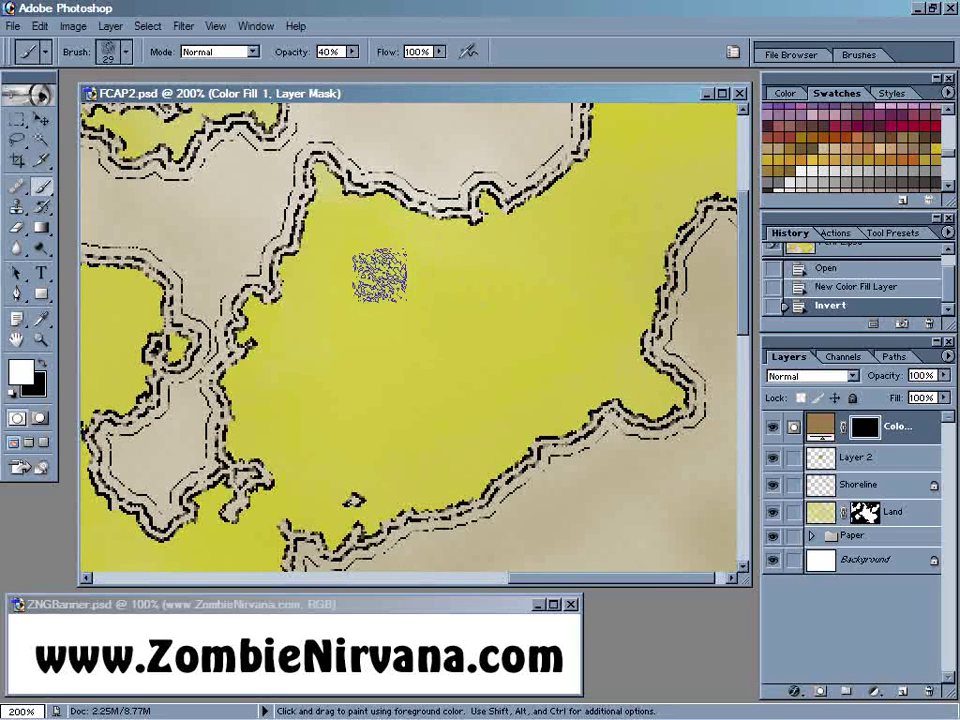
# Paint a mottled brown hill area on the fill layer's mask in the middle of the northeastern land
pyautogui.moveTo(380, 275); pyautogui.dragTo(396, 336)
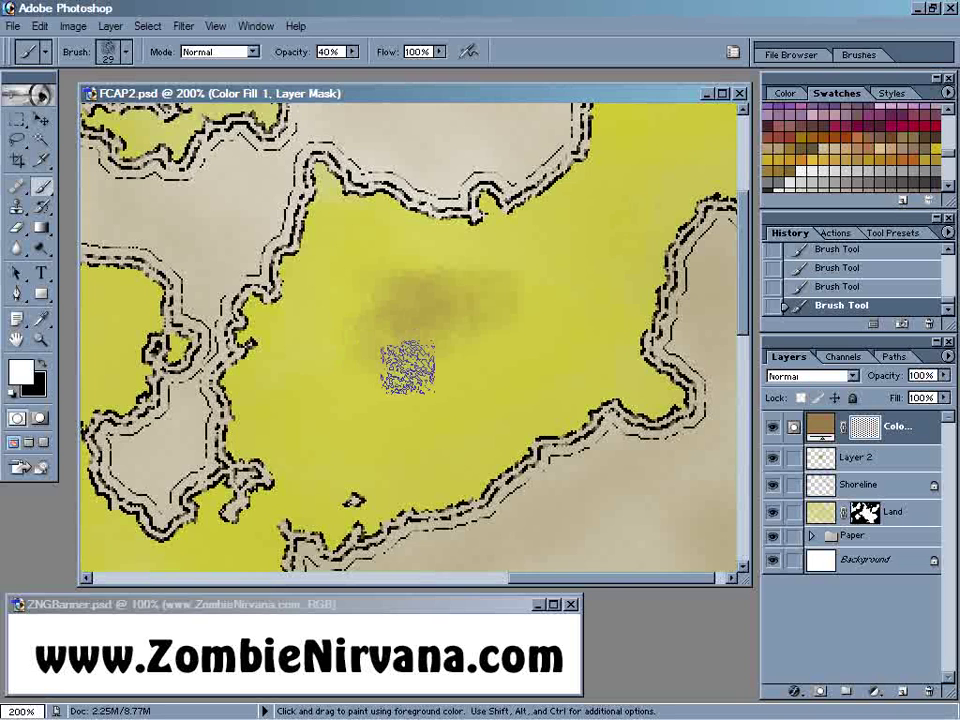
pyautogui.moveTo(407, 367)
pyautogui.mouseDown()
pyautogui.moveTo(367, 307)
pyautogui.moveTo(351, 337)
pyautogui.moveTo(365, 388)
pyautogui.mouseUp()
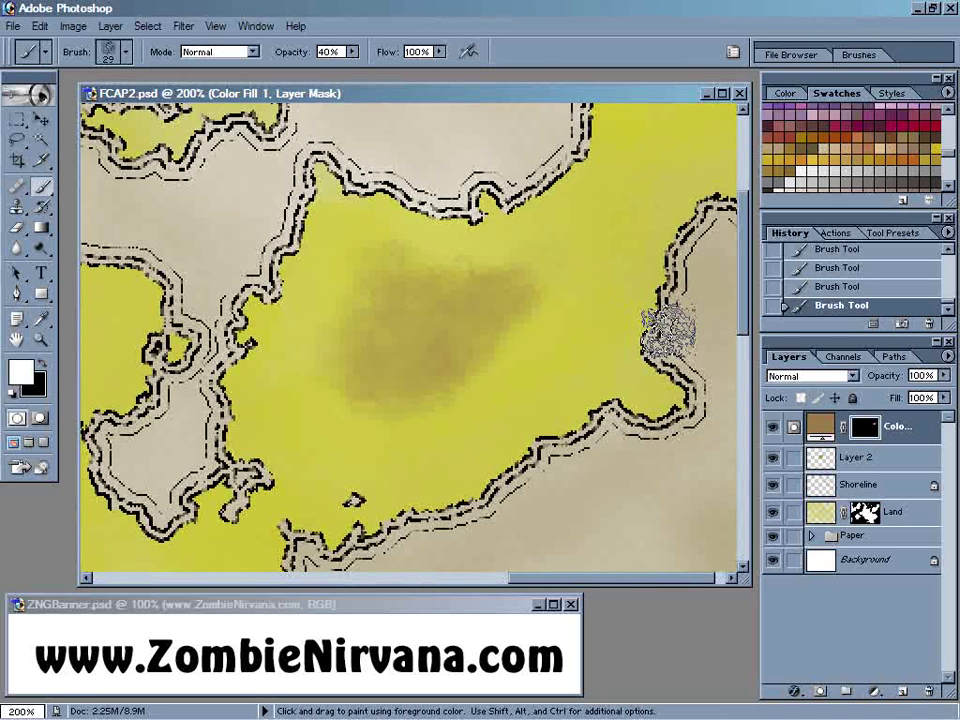
pyautogui.doubleClick(921, 436)
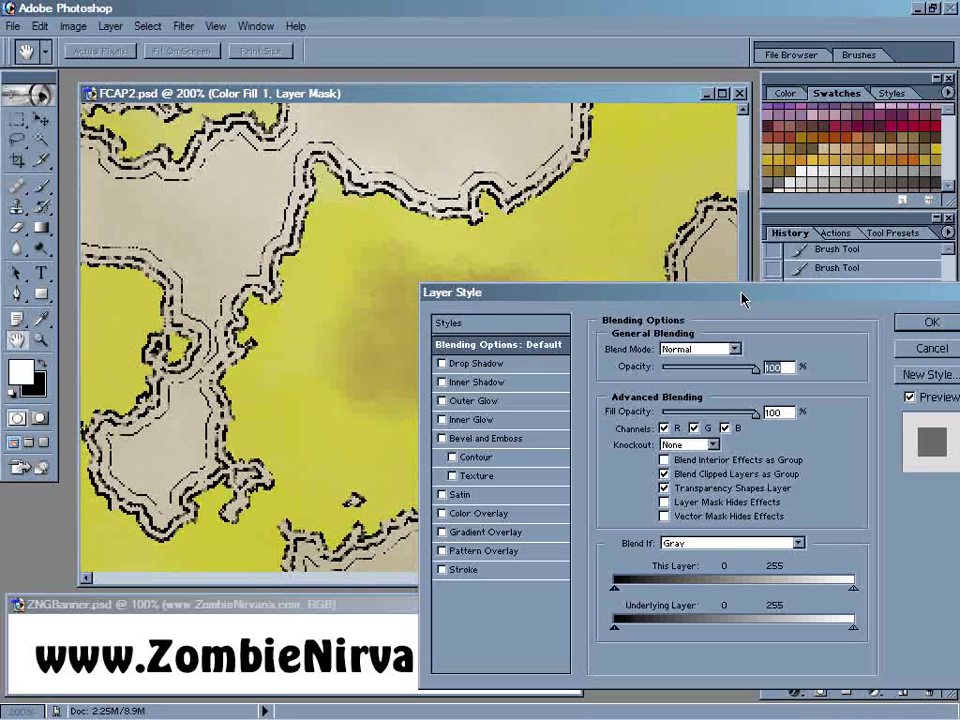
pyautogui.moveTo(718, 300); pyautogui.dragTo(685, 20)
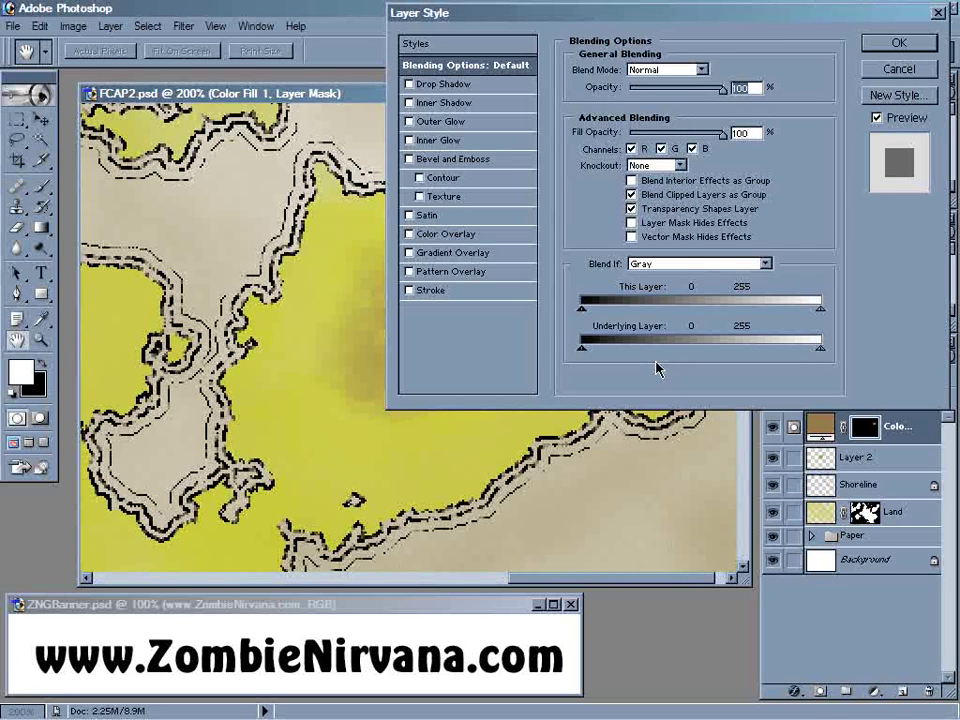
pyautogui.click(894, 73)
pyautogui.press('b')
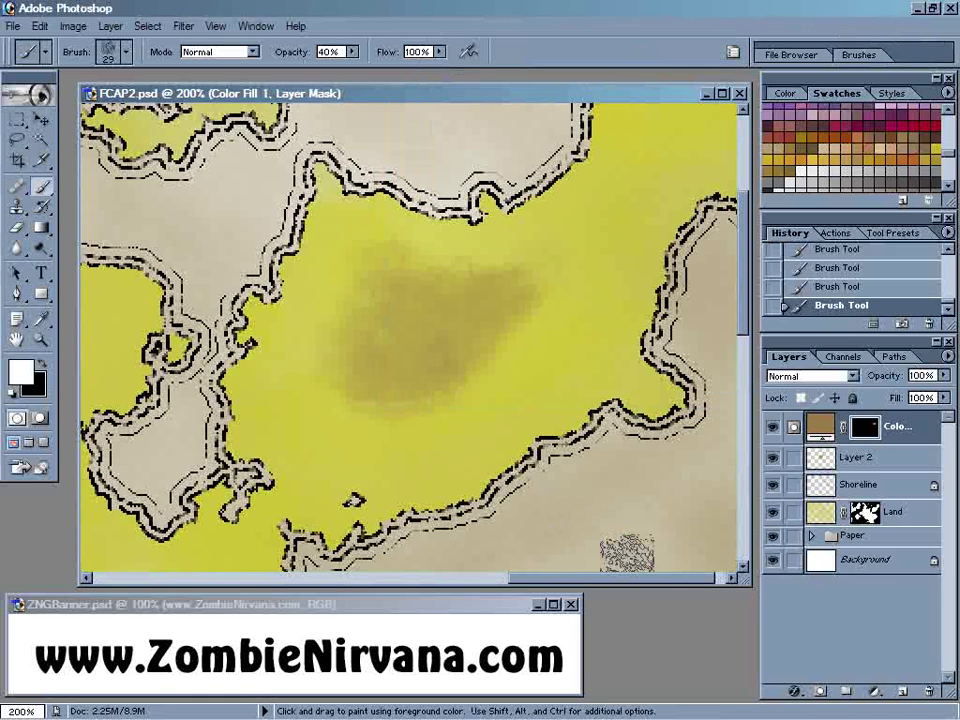
# Enable Bevel and Emboss on the brown color fill layer and set its style to Emboss
pyautogui.moveTo(573, 94); pyautogui.dragTo(390, 106)
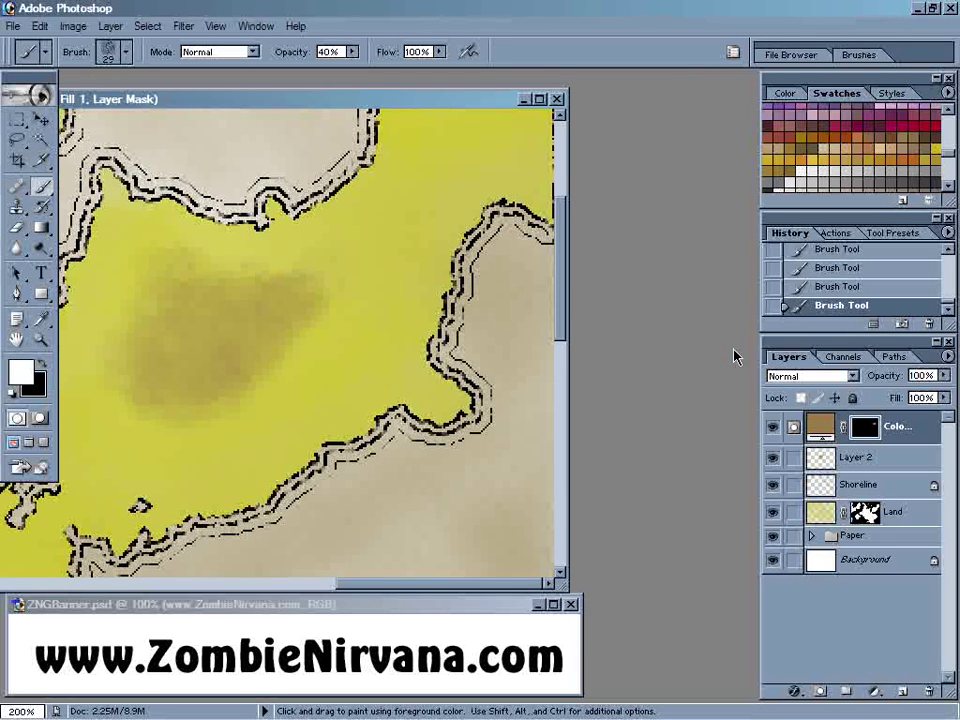
pyautogui.doubleClick(926, 434)
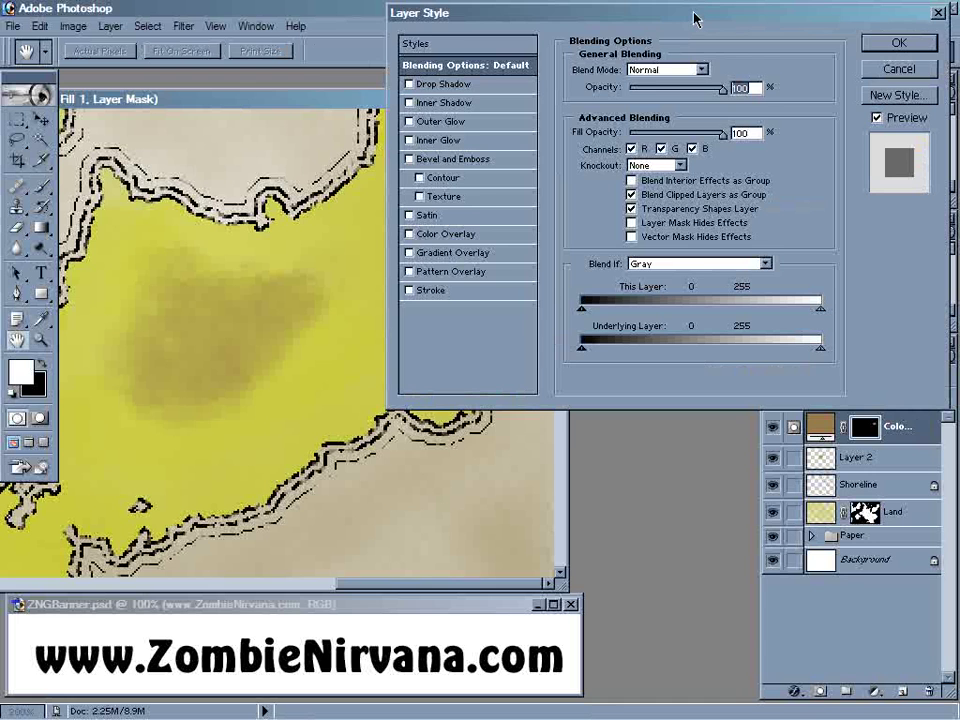
pyautogui.moveTo(695, 19); pyautogui.dragTo(684, 58)
pyautogui.click(398, 199)
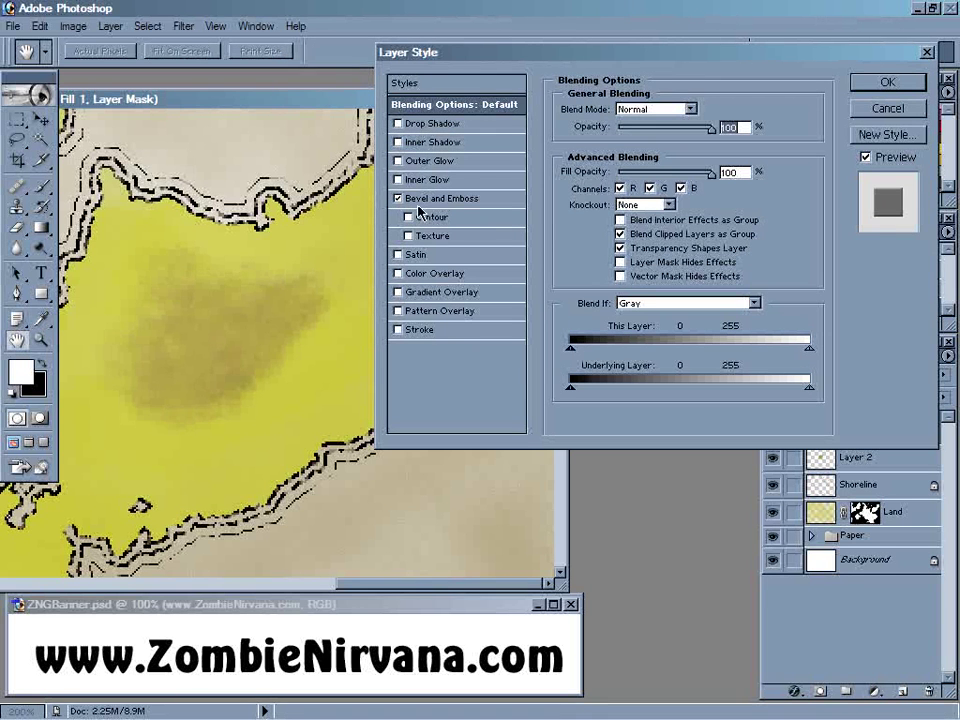
pyautogui.click(440, 200)
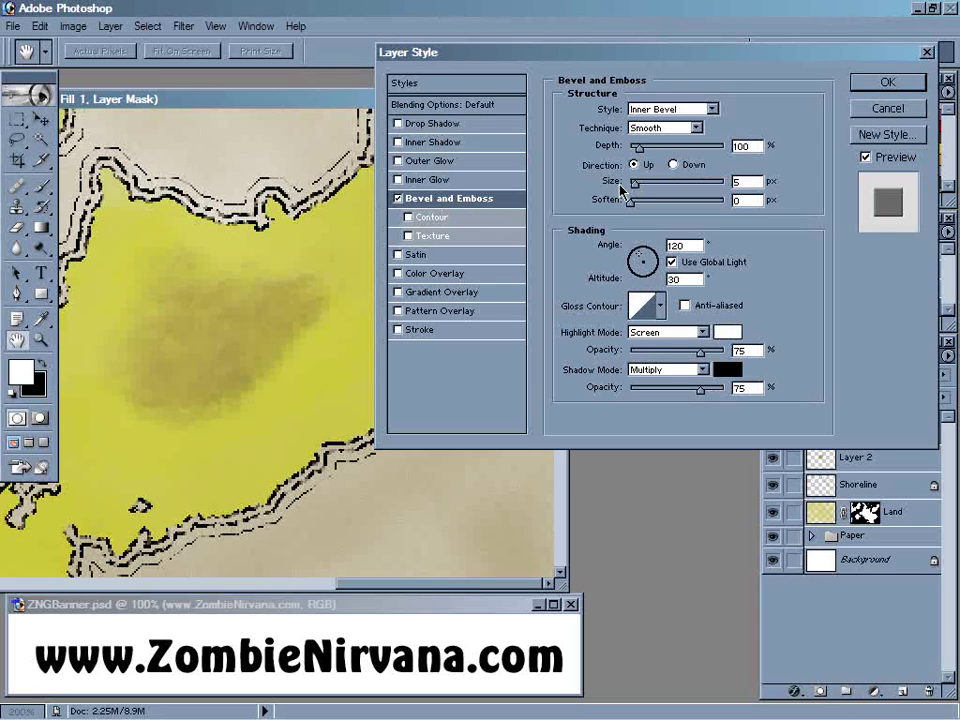
pyautogui.click(712, 108)
pyautogui.click(680, 143)
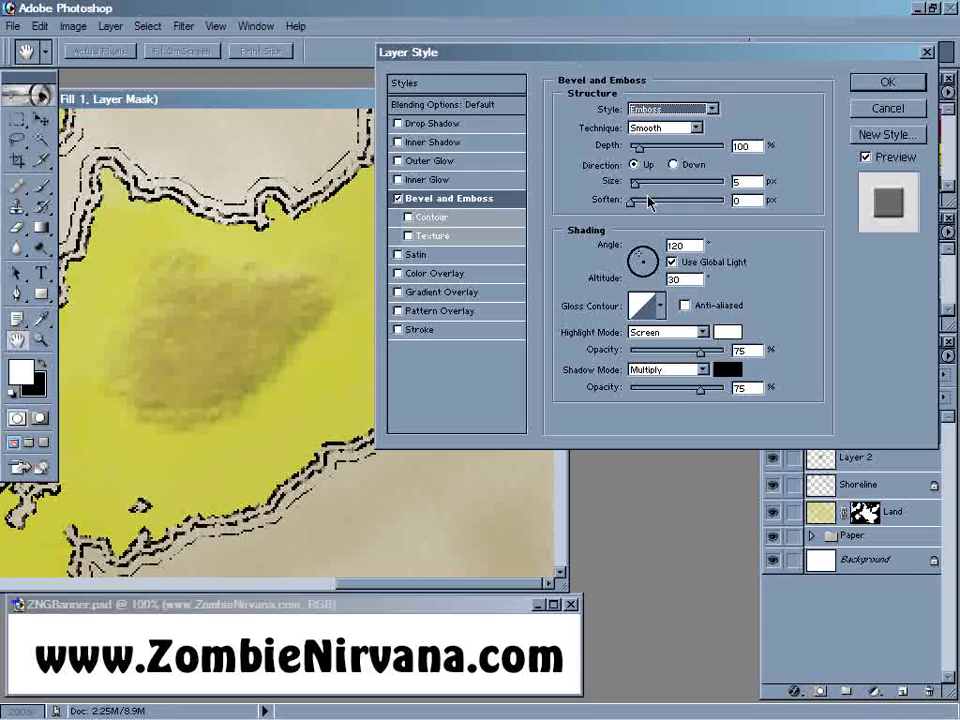
# Set the emboss size to 9 px and the highlight opacity to 0%
pyautogui.press('Tab')
pyautogui.moveTo(636, 187); pyautogui.dragTo(641, 190)
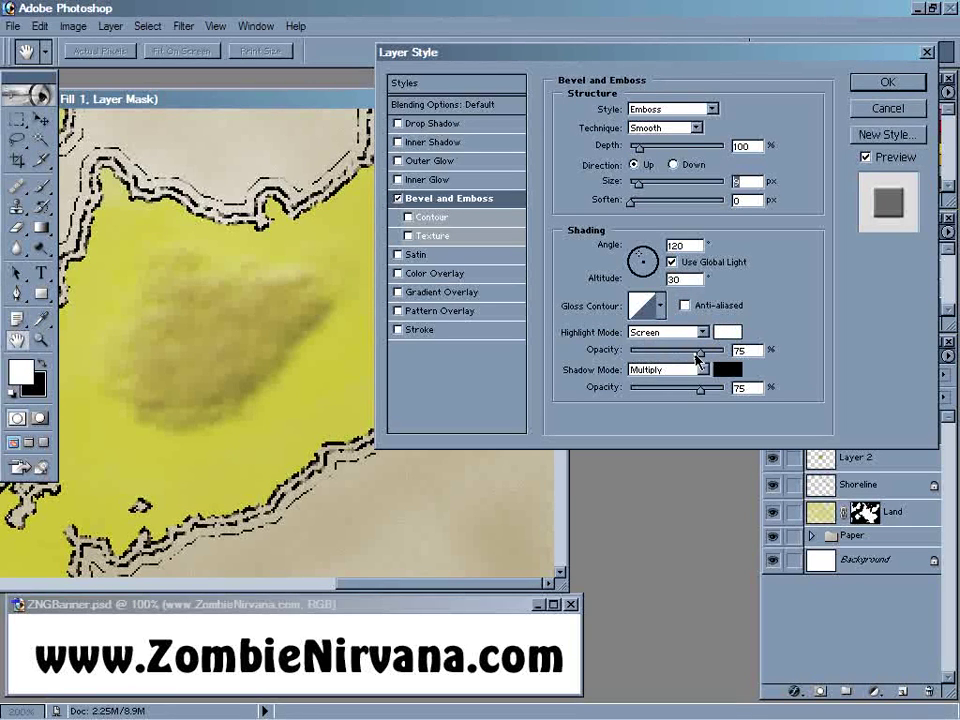
pyautogui.moveTo(700, 360); pyautogui.dragTo(615, 362)
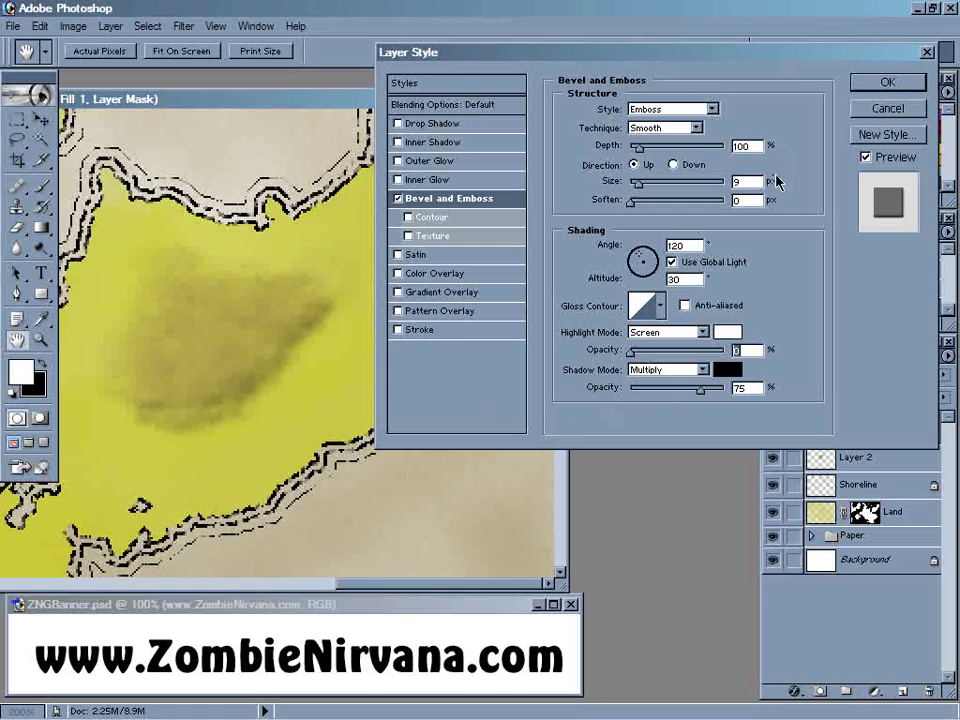
# Change the bevel's shadow color to the dark brown 3D2E19
pyautogui.moveTo(741, 58); pyautogui.dragTo(652, 52)
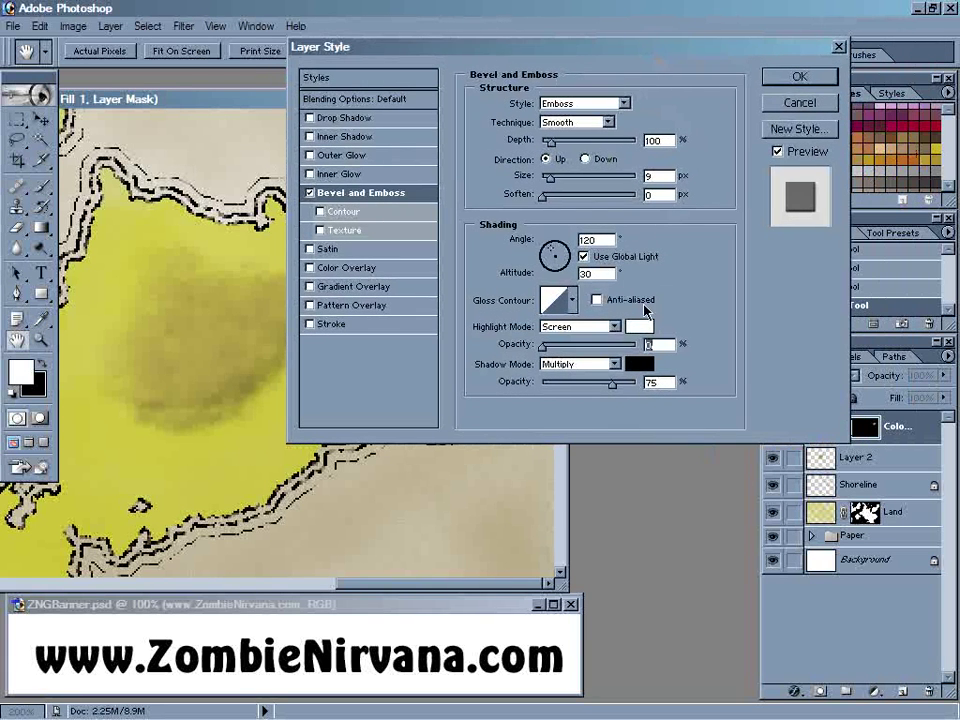
pyautogui.click(638, 363)
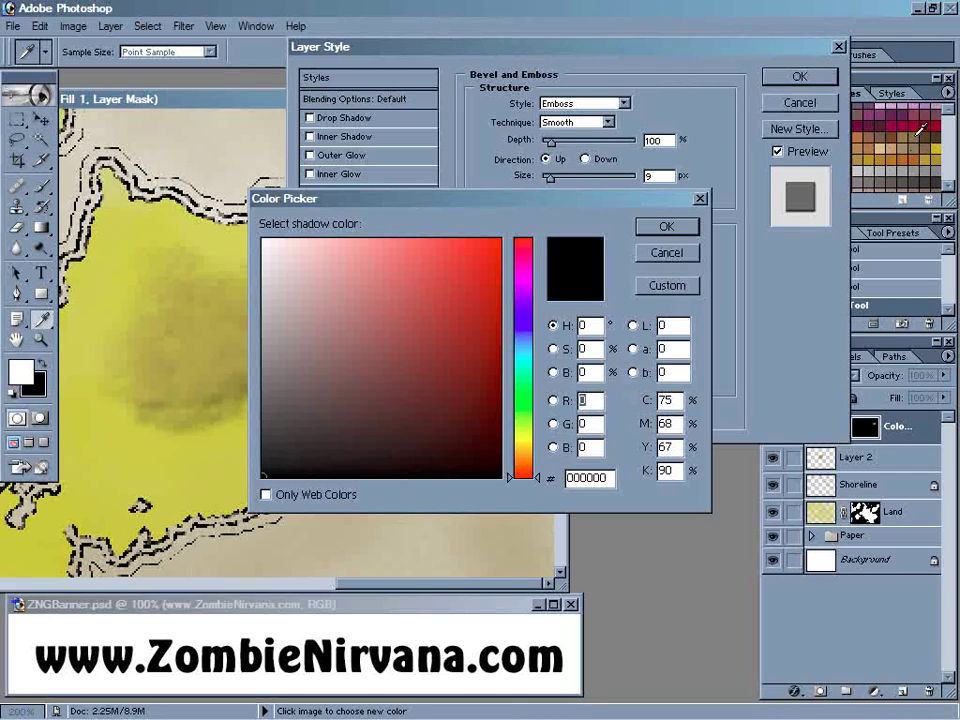
pyautogui.click(915, 132)
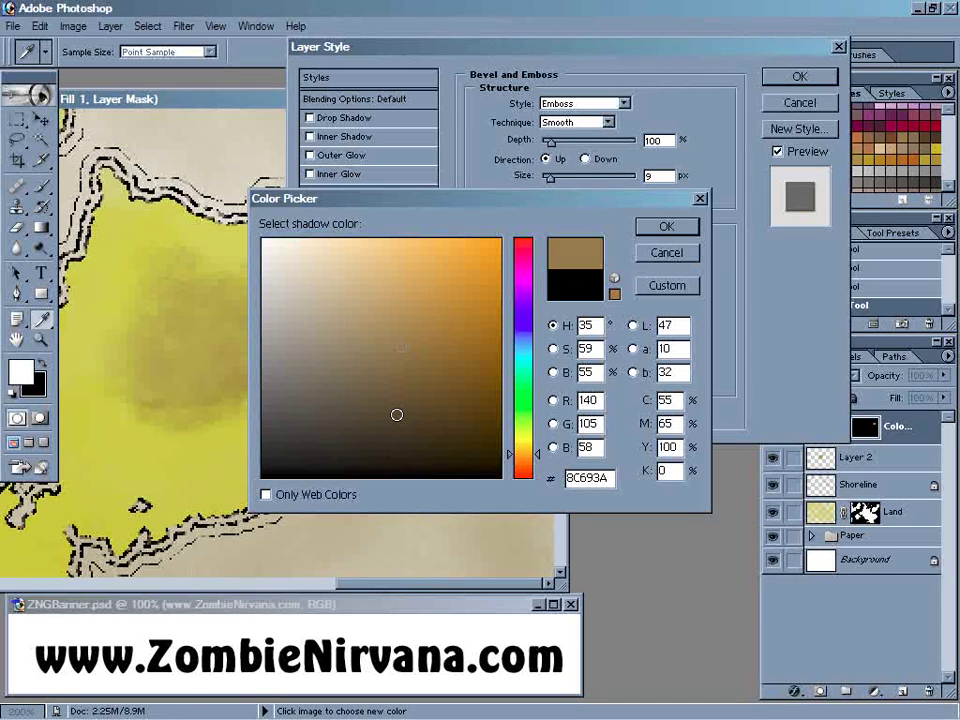
pyautogui.click(402, 421)
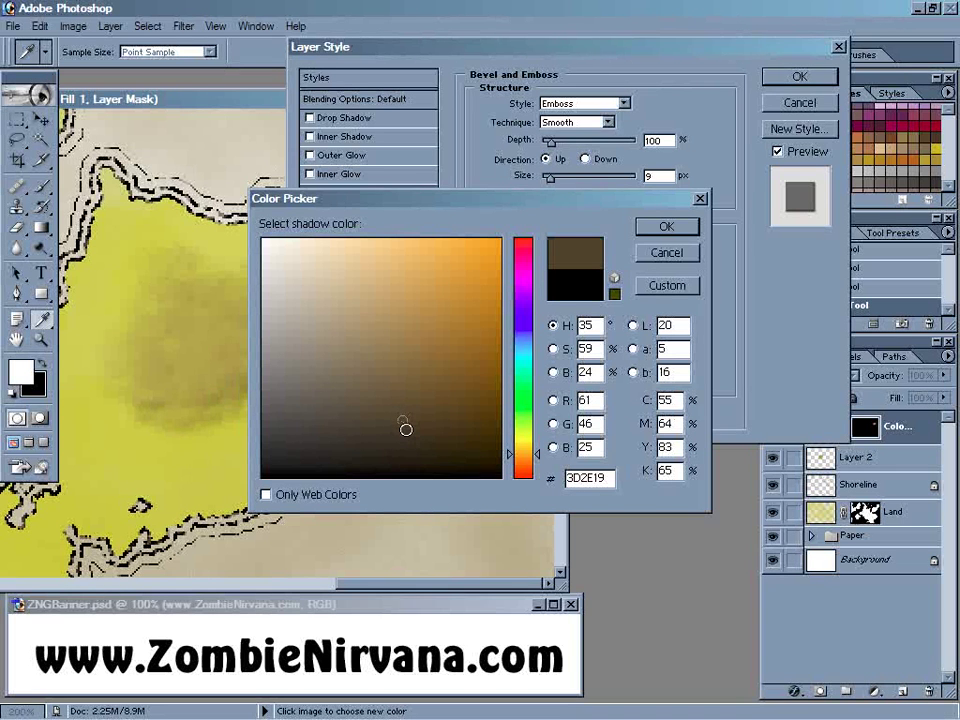
pyautogui.click(679, 231)
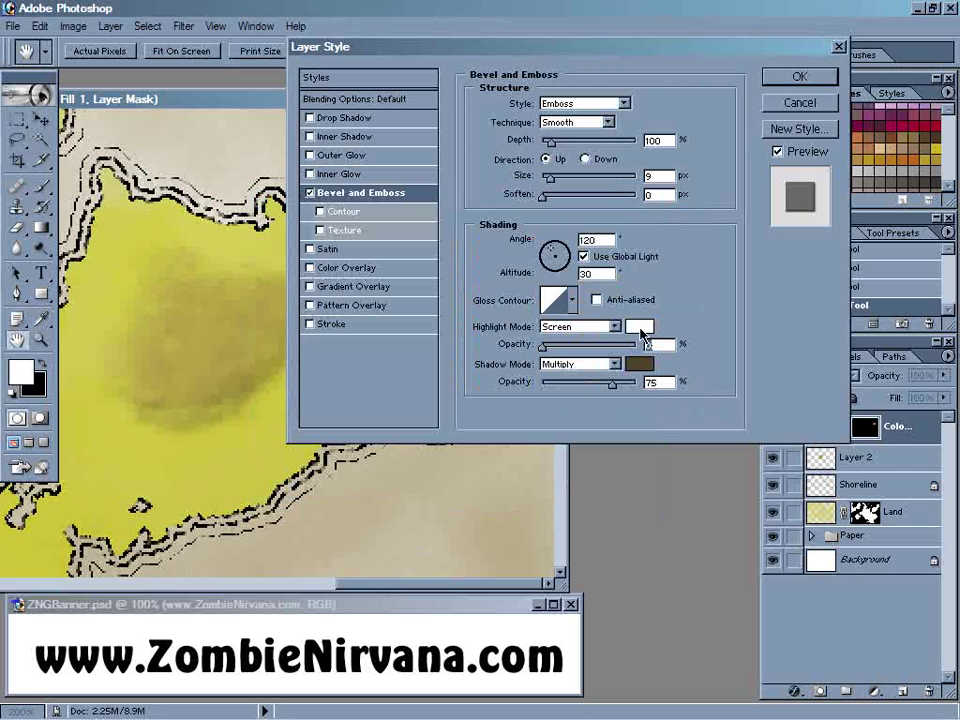
# Raise the emboss depth to 191% and apply the layer style
pyautogui.click(549, 177)
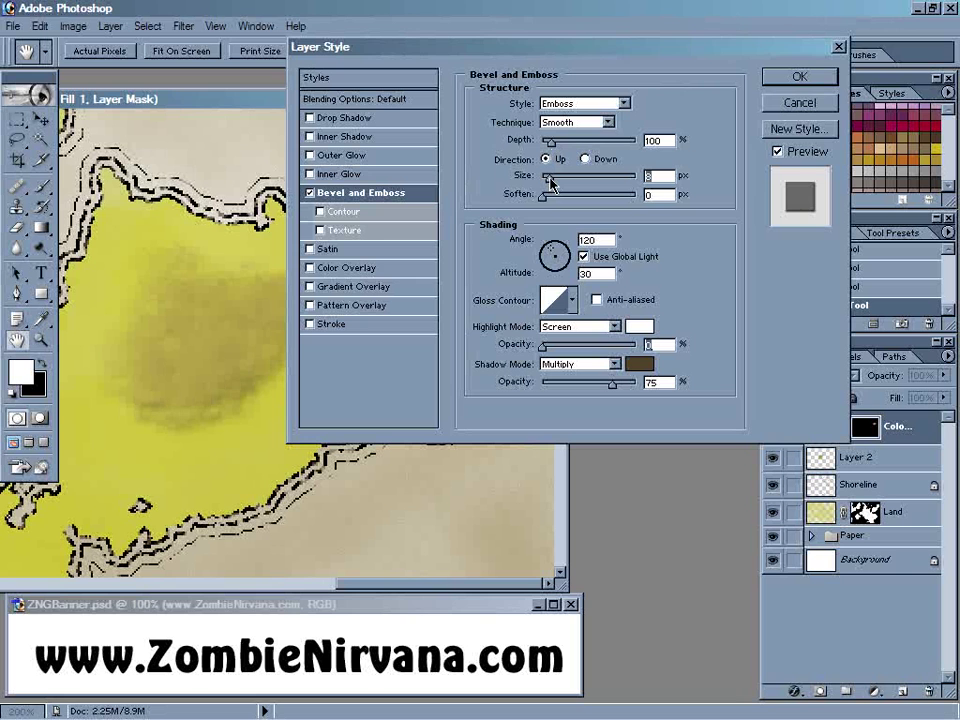
pyautogui.moveTo(550, 141); pyautogui.dragTo(560, 150)
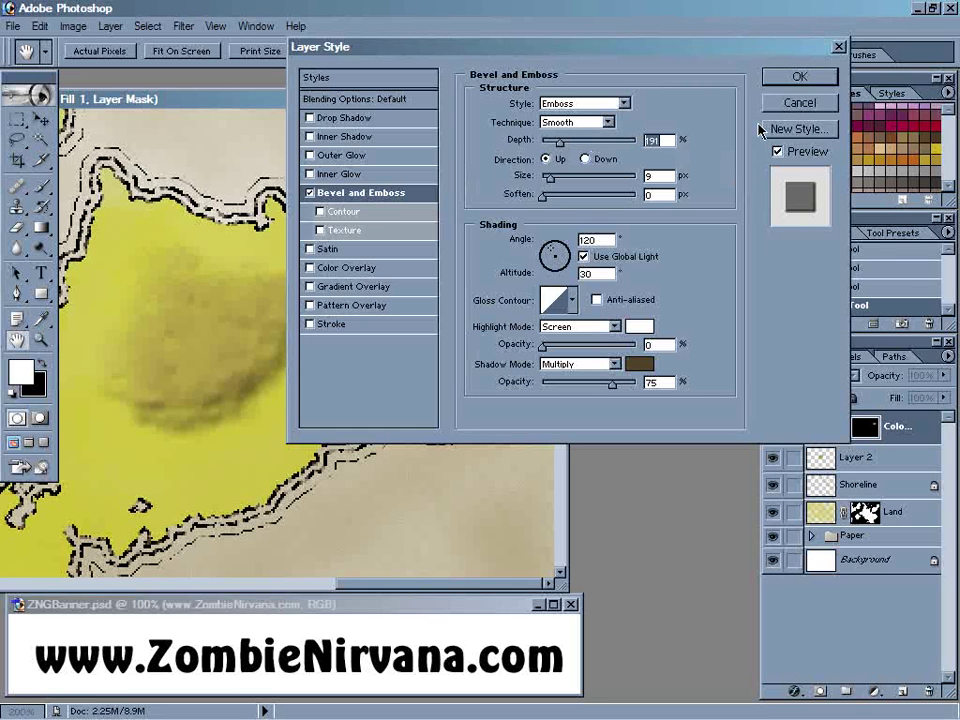
pyautogui.click(799, 76)
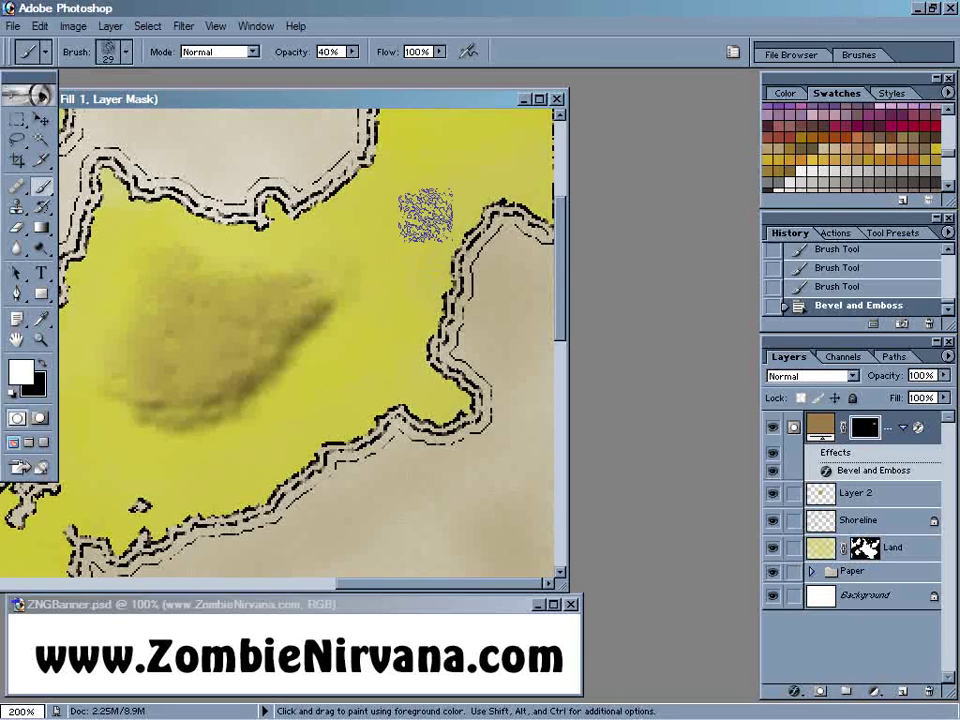
# Reduce the brush to 10 px and paint several small hills on the mask northeast of the large brown area
pyautogui.press('[')
pyautogui.press('[')
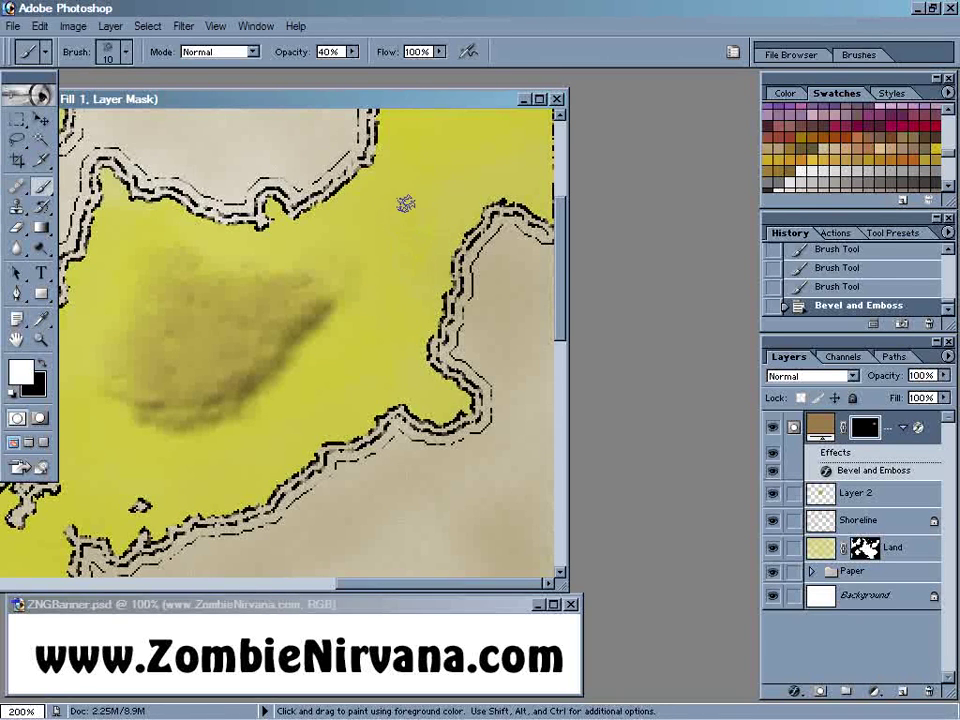
pyautogui.click(404, 208)
pyautogui.moveTo(404, 208); pyautogui.dragTo(348, 256)
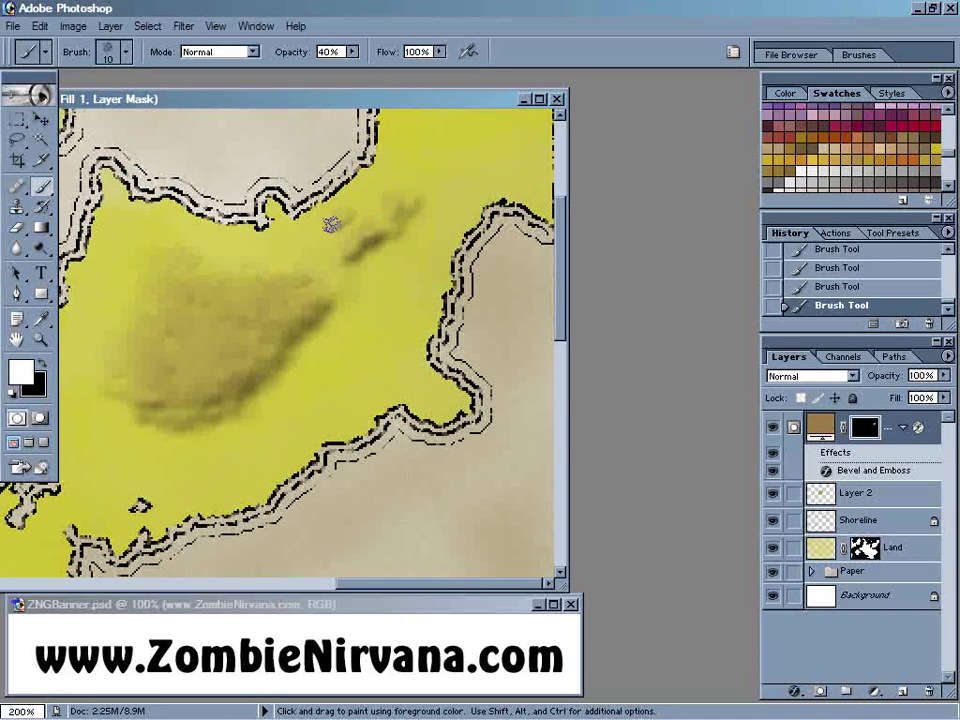
pyautogui.moveTo(331, 224)
pyautogui.mouseDown()
pyautogui.moveTo(396, 249)
pyautogui.moveTo(373, 279)
pyautogui.mouseUp()
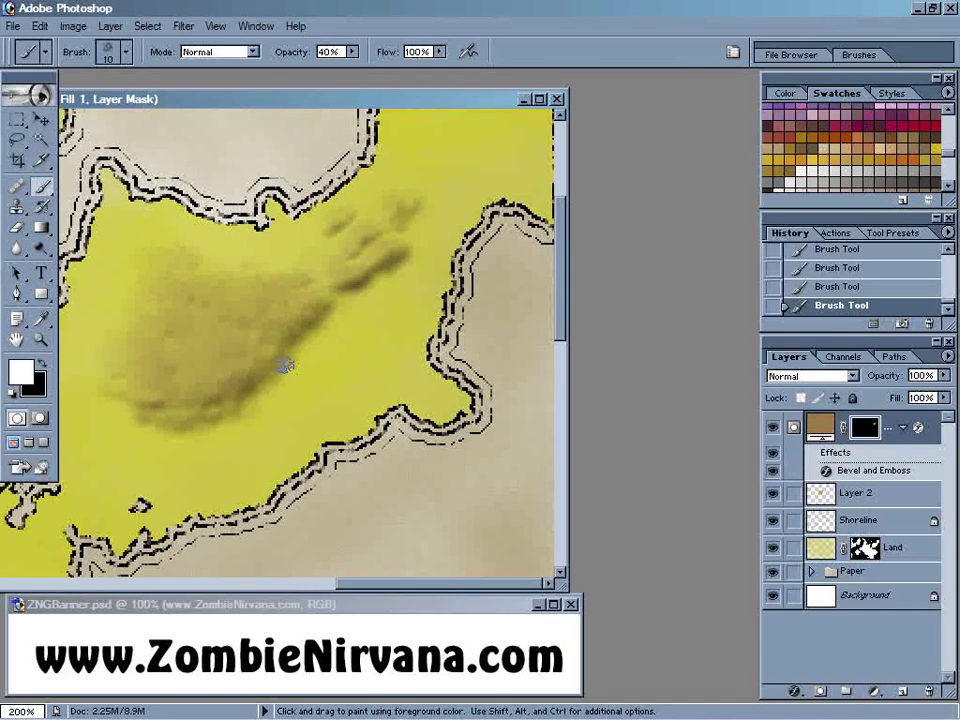
# Discard the layer mask of the brown color fill layer
pyautogui.click(929, 692)
pyautogui.press('Return')
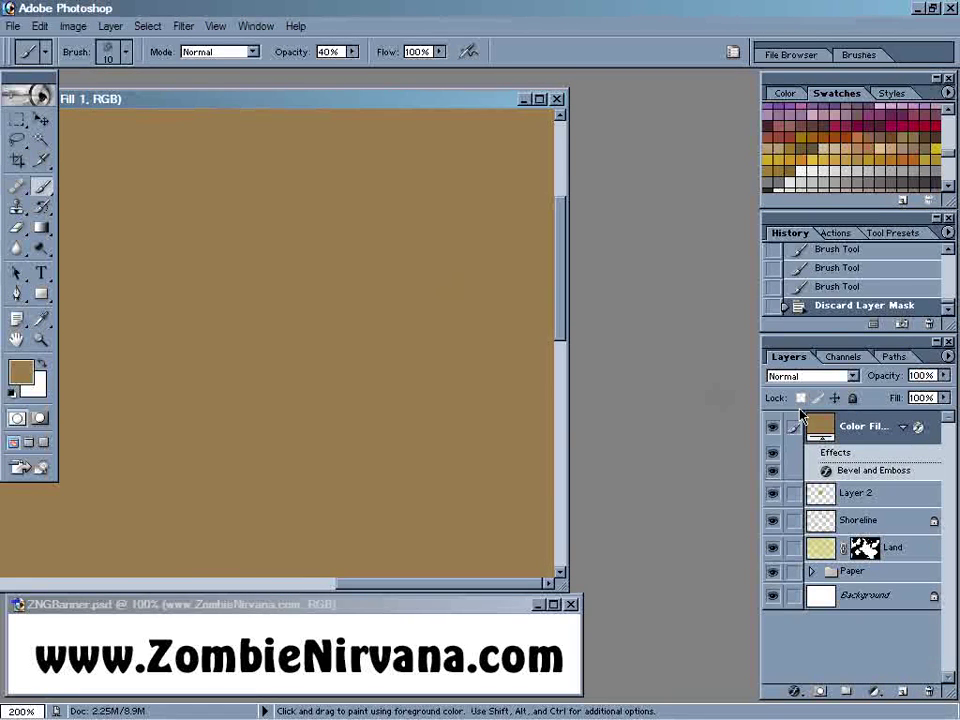
# Add a new layer mask to the brown color fill layer and invert it to black
pyautogui.click(819, 694)
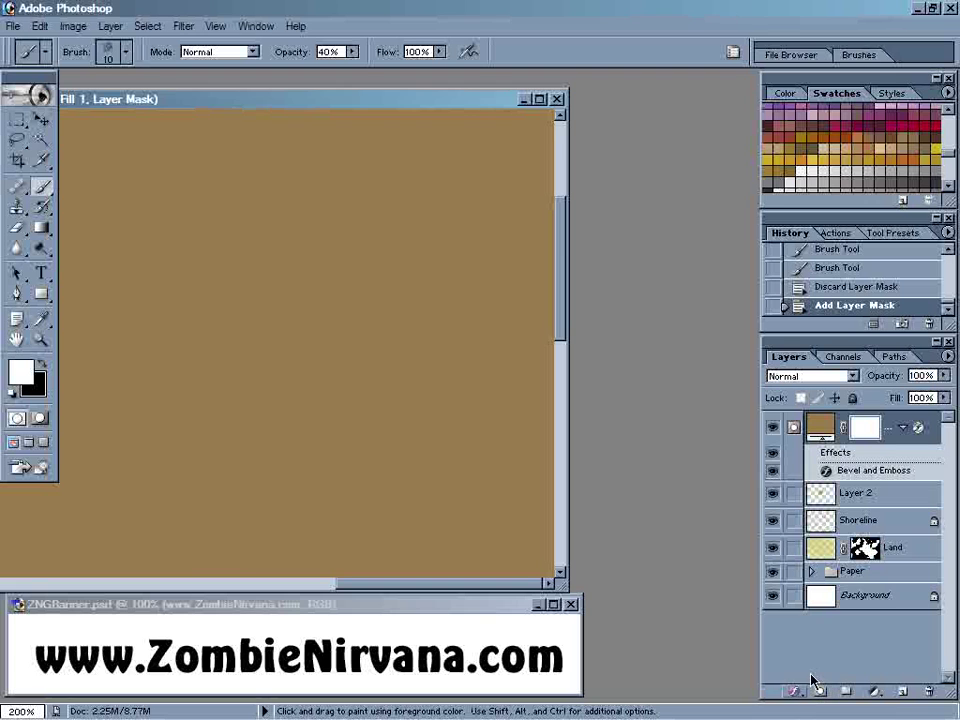
pyautogui.hotkey('ctrl', 'i')
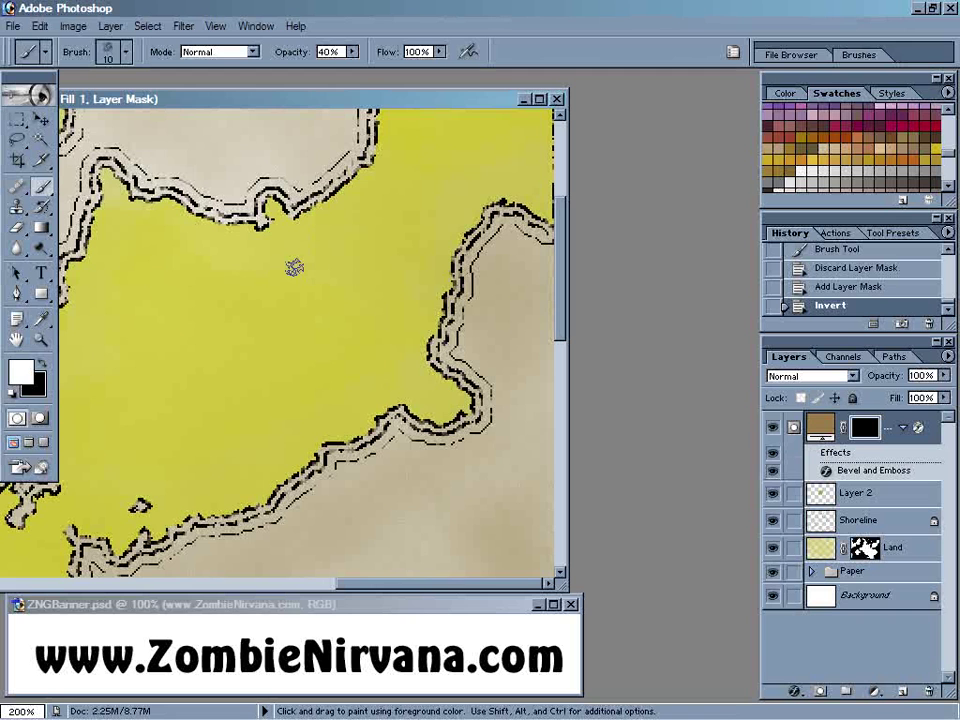
# Paint a cluster of connected hill ridges in white on the mask, across the northern part of the northeastern peninsula
pyautogui.moveTo(150, 321)
pyautogui.mouseDown()
pyautogui.moveTo(214, 290)
pyautogui.moveTo(238, 300)
pyautogui.mouseUp()
pyautogui.moveTo(172, 250); pyautogui.dragTo(182, 292)
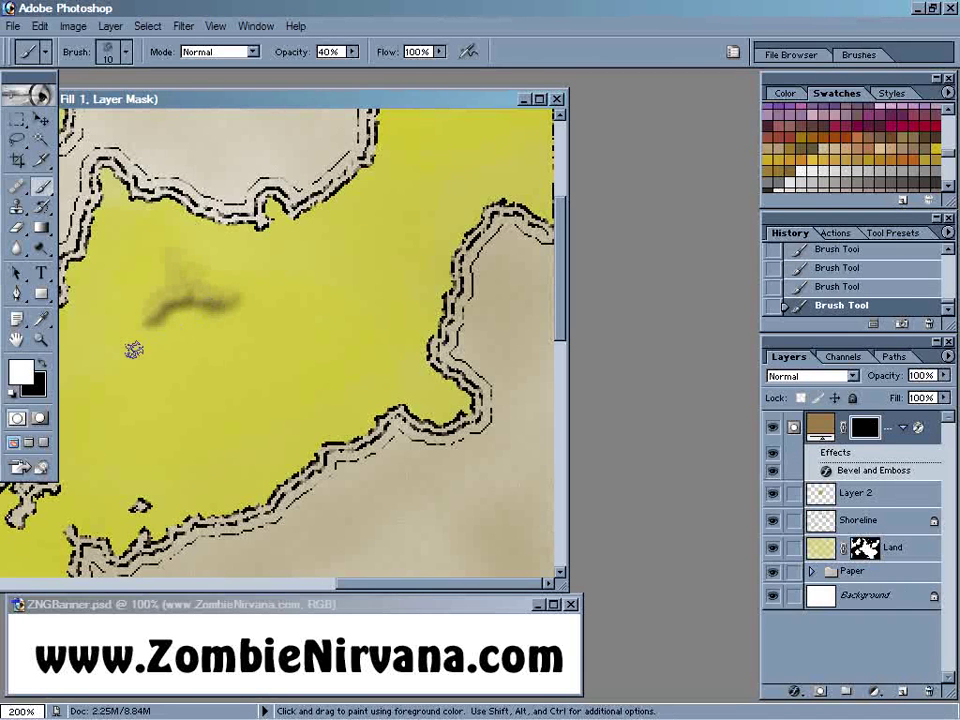
pyautogui.moveTo(131, 347)
pyautogui.mouseDown()
pyautogui.moveTo(161, 285)
pyautogui.moveTo(189, 264)
pyautogui.moveTo(253, 257)
pyautogui.moveTo(261, 272)
pyautogui.moveTo(148, 381)
pyautogui.moveTo(186, 336)
pyautogui.moveTo(285, 325)
pyautogui.moveTo(310, 284)
pyautogui.mouseUp()
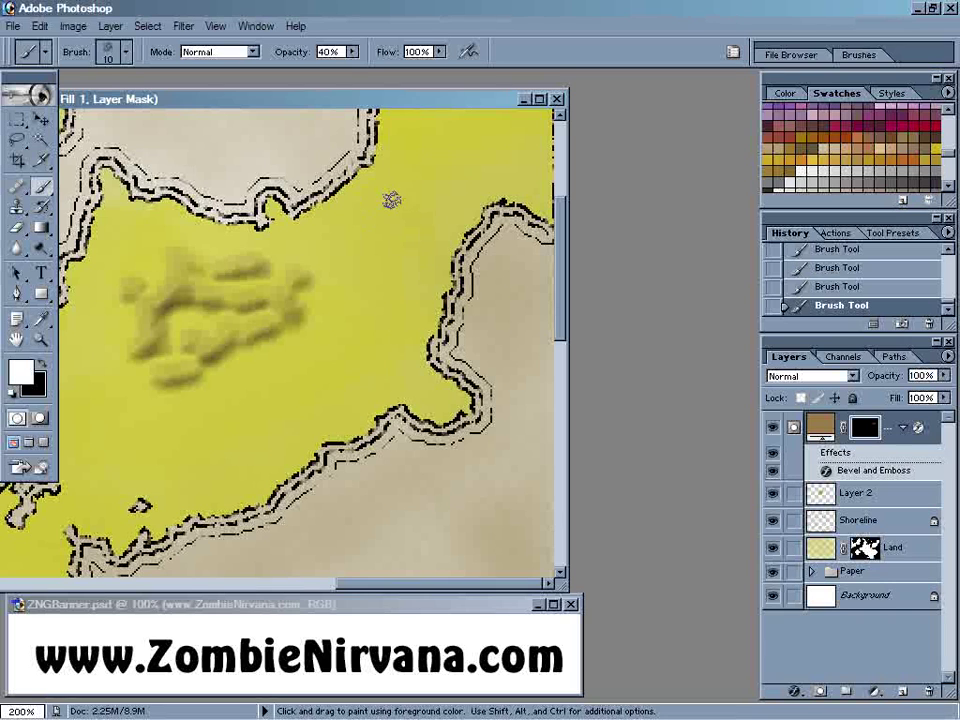
pyautogui.moveTo(344, 241); pyautogui.dragTo(278, 293)
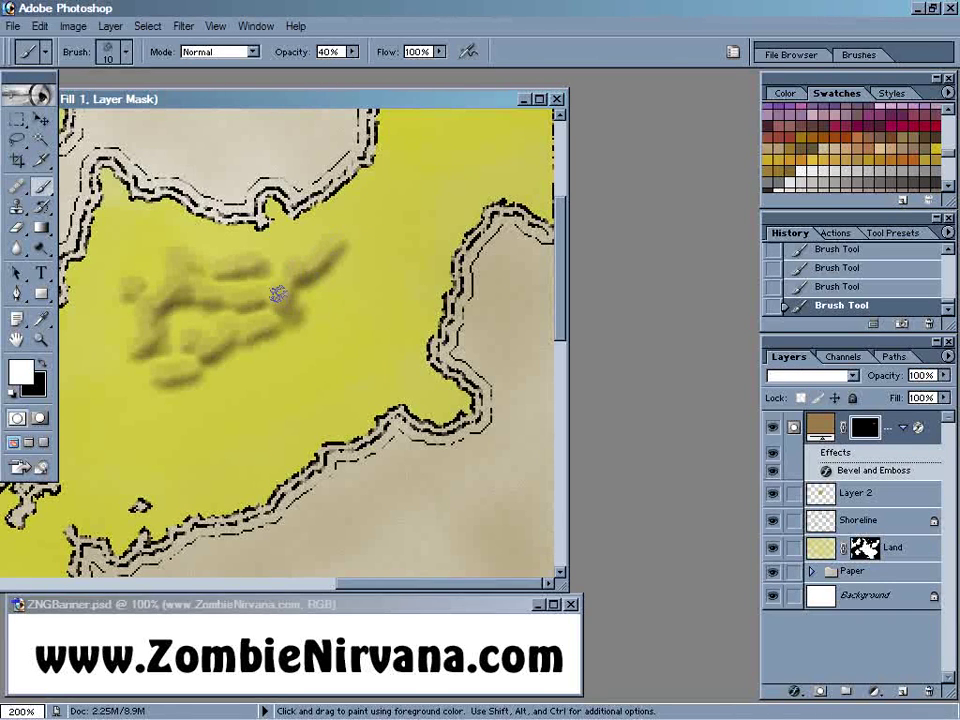
pyautogui.moveTo(165, 255); pyautogui.dragTo(122, 274)
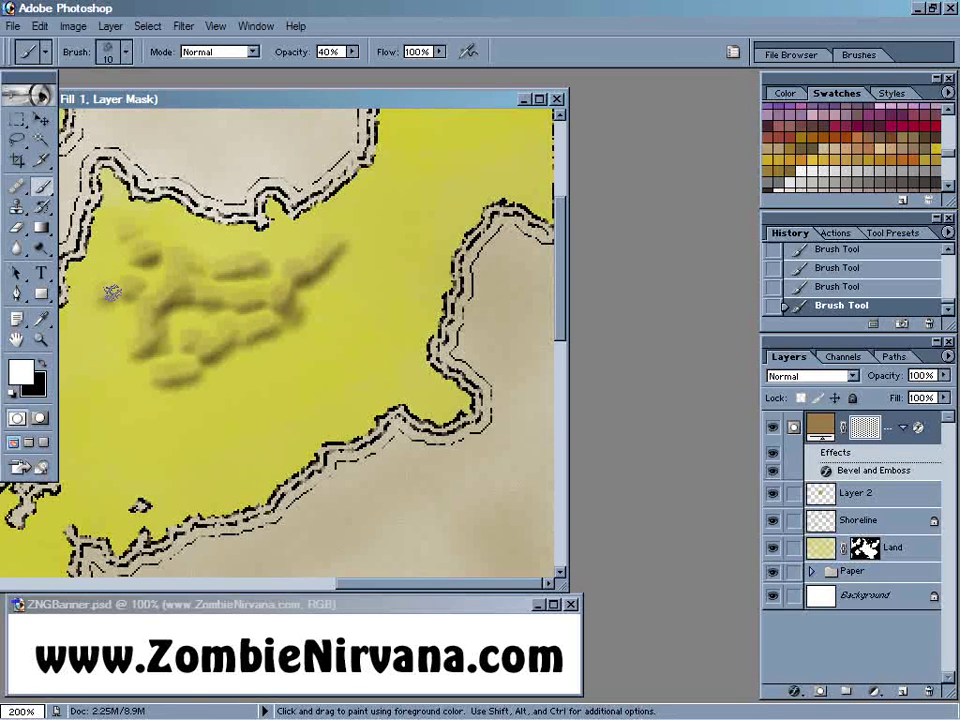
pyautogui.moveTo(112, 291); pyautogui.dragTo(99, 364)
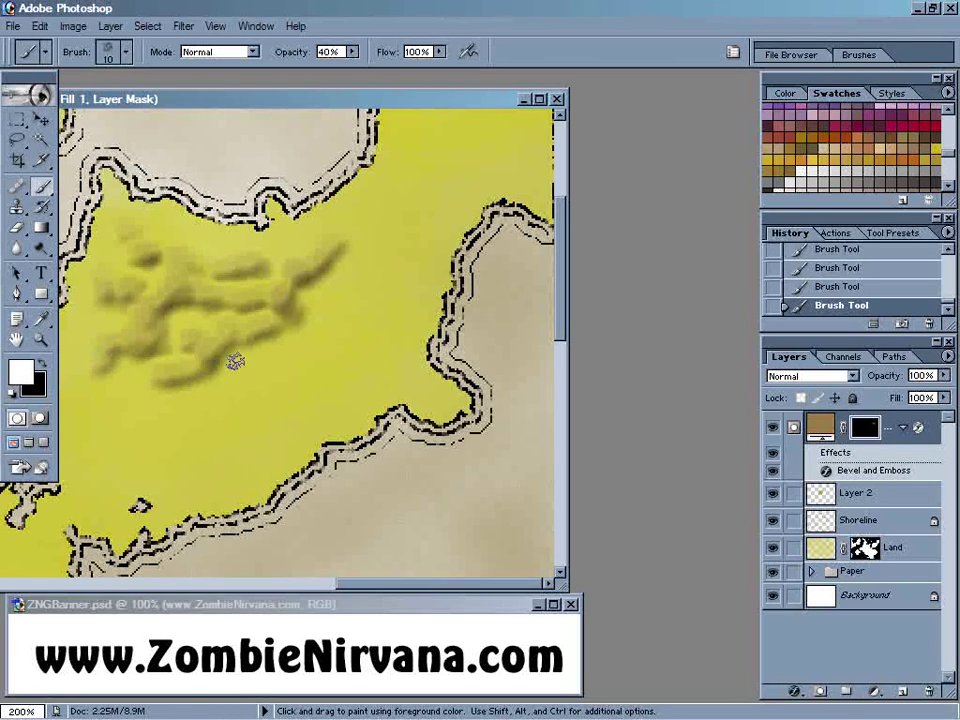
pyautogui.moveTo(250, 369)
pyautogui.mouseDown()
pyautogui.moveTo(221, 297)
pyautogui.moveTo(208, 309)
pyautogui.moveTo(209, 351)
pyautogui.moveTo(175, 336)
pyautogui.moveTo(155, 394)
pyautogui.moveTo(195, 392)
pyautogui.mouseUp()
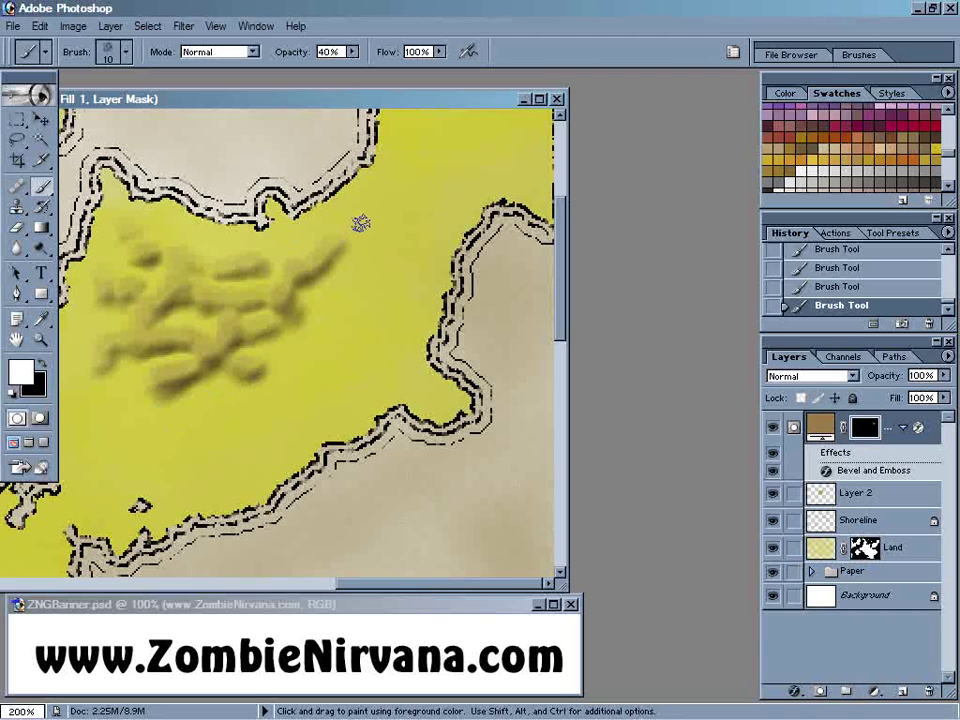
pyautogui.moveTo(360, 220)
pyautogui.mouseDown()
pyautogui.moveTo(302, 267)
pyautogui.moveTo(288, 291)
pyautogui.moveTo(332, 300)
pyautogui.mouseUp()
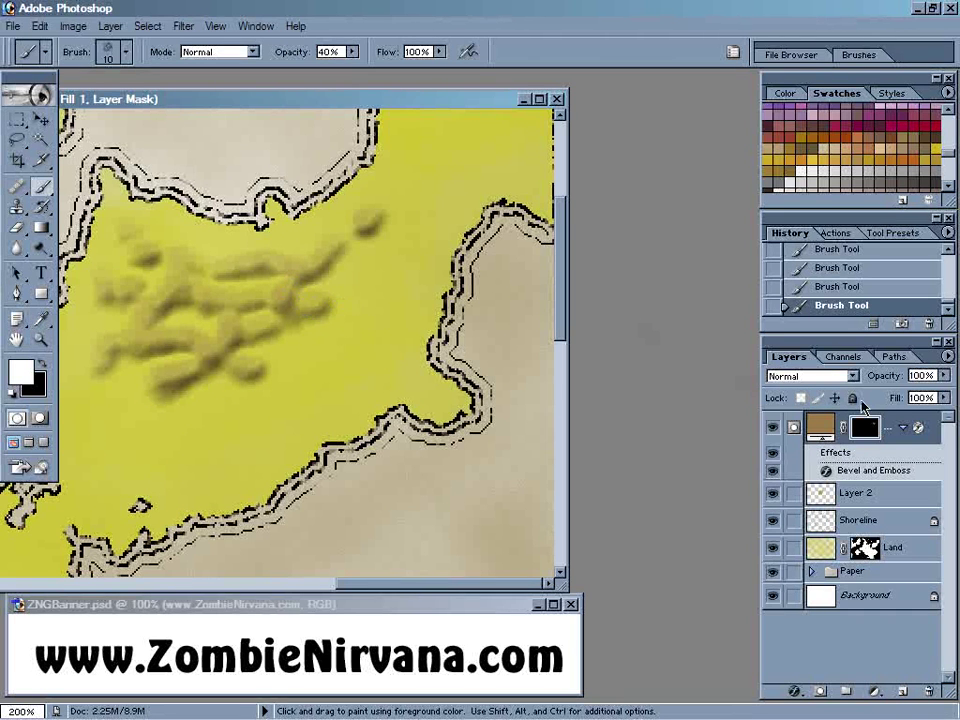
# Lower the opacity of the brown color fill layer to 80% and check the hills against the whole map
pyautogui.moveTo(944, 375); pyautogui.dragTo(927, 398)
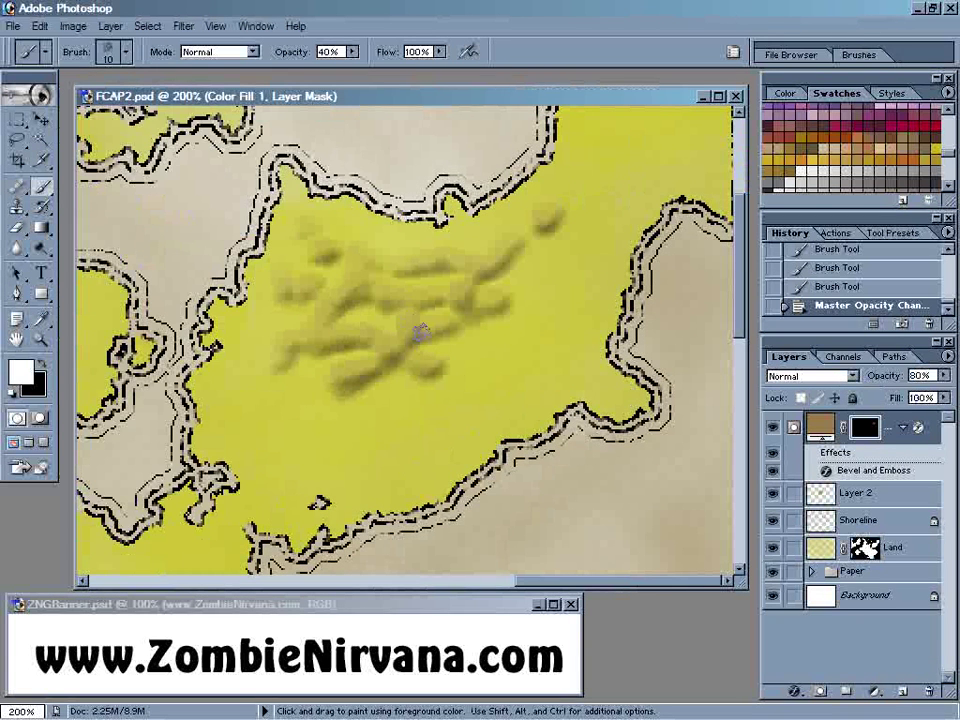
pyautogui.press('z')
pyautogui.keyDown('alt'); pyautogui.click(432, 328); pyautogui.keyUp('alt')
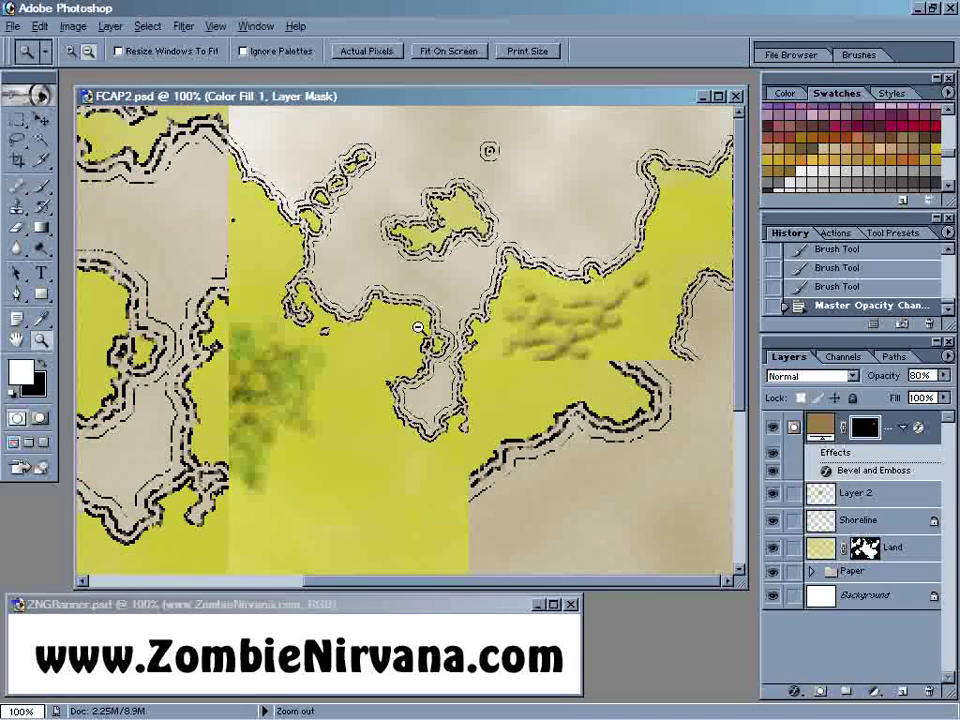
pyautogui.keyDown('alt'); pyautogui.click(425, 333); pyautogui.keyUp('alt')
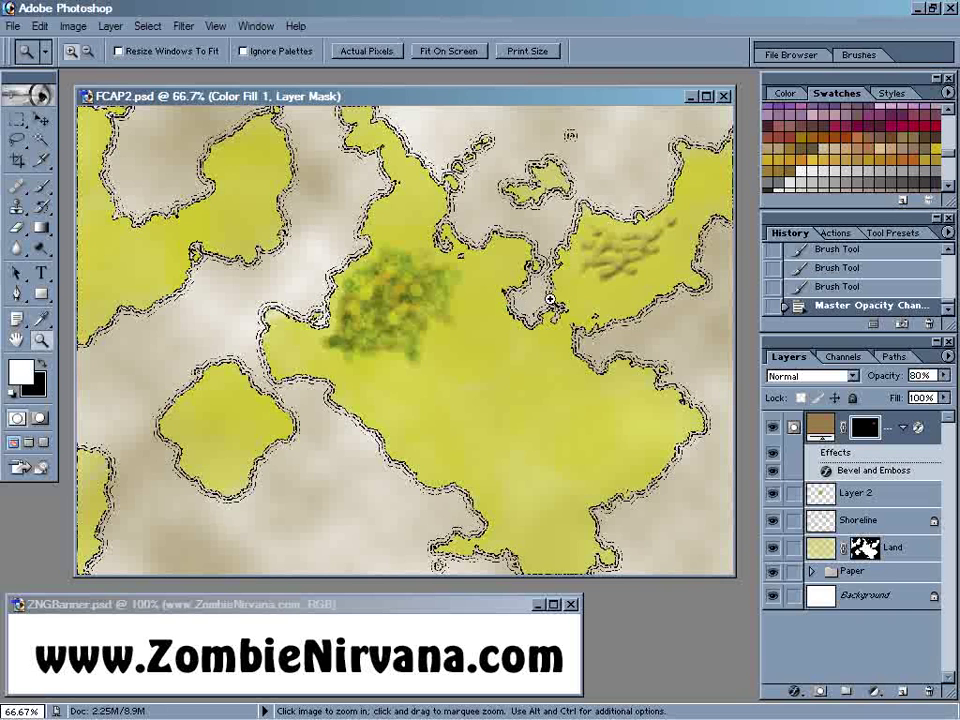
pyautogui.moveTo(550, 300); pyautogui.dragTo(700, 202)
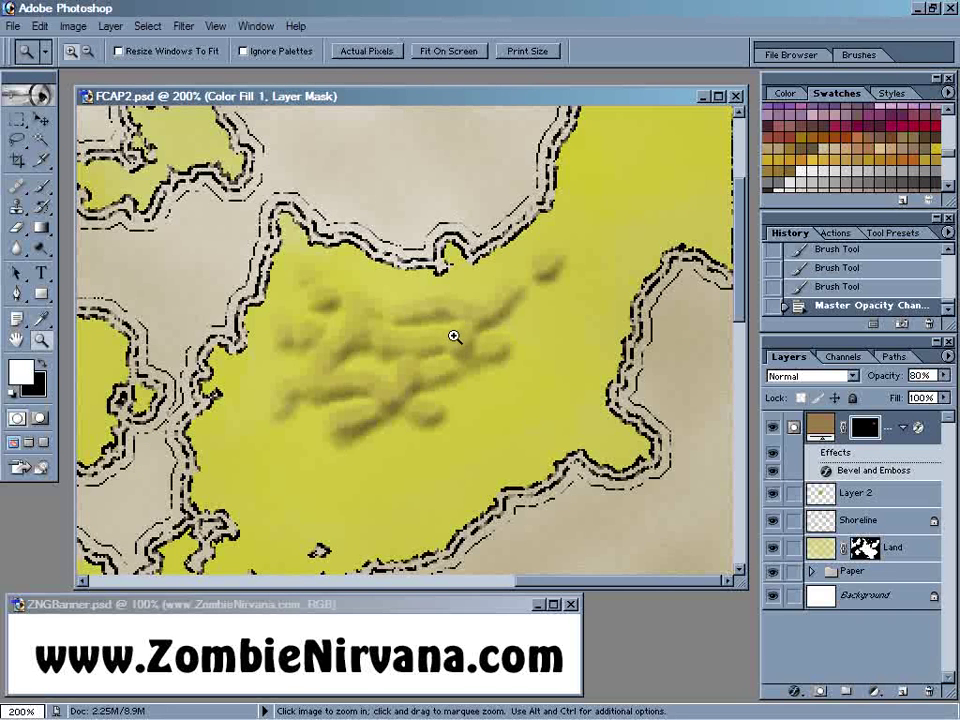
# Move and narrow the 200% map window, and open a second window of FCAP2.psd beside it, shown at print size
pyautogui.moveTo(300, 96); pyautogui.dragTo(244, 91)
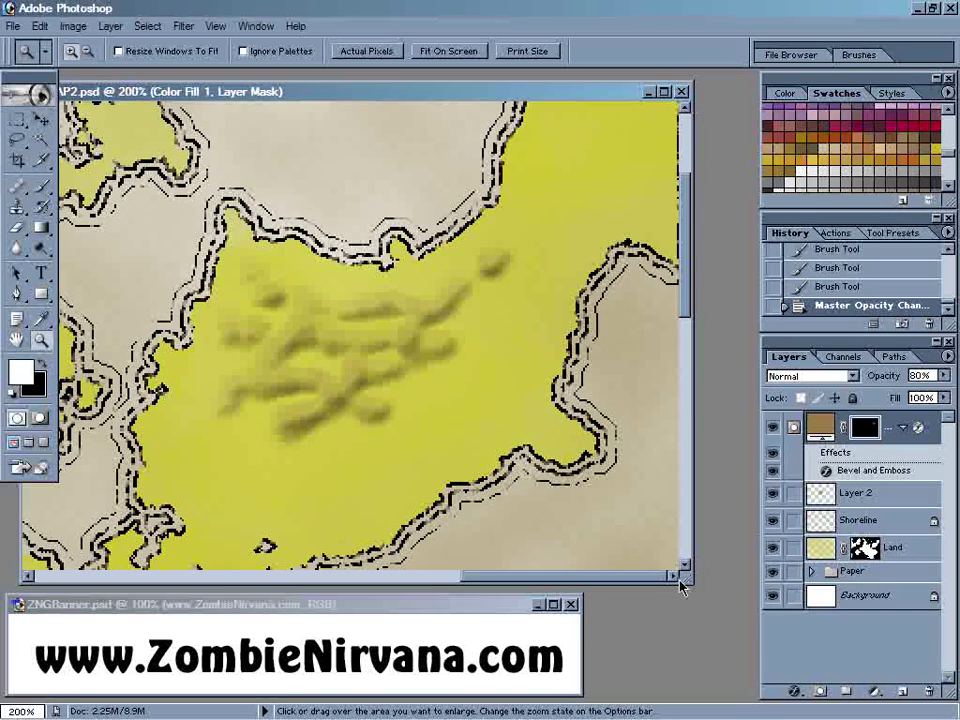
pyautogui.moveTo(684, 575); pyautogui.dragTo(477, 576)
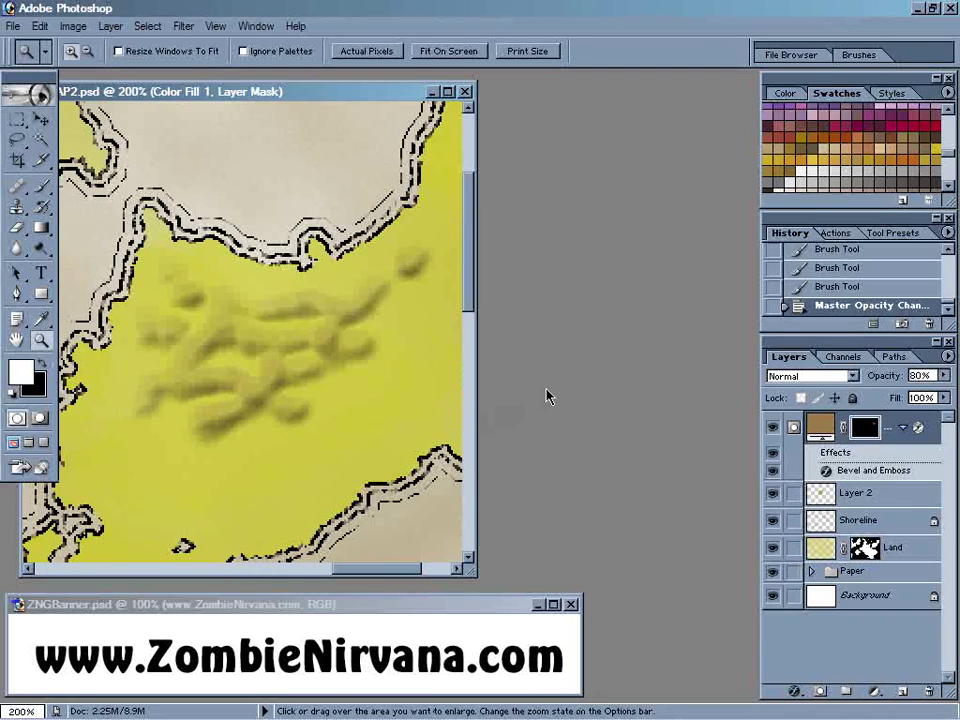
pyautogui.click(256, 26)
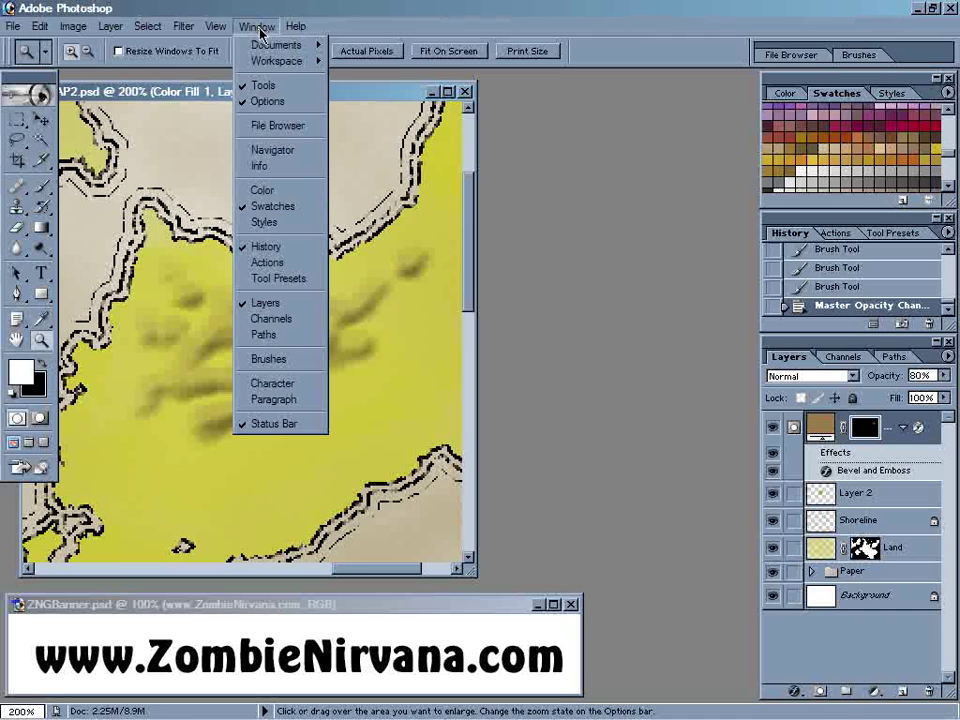
pyautogui.moveTo(261, 48)
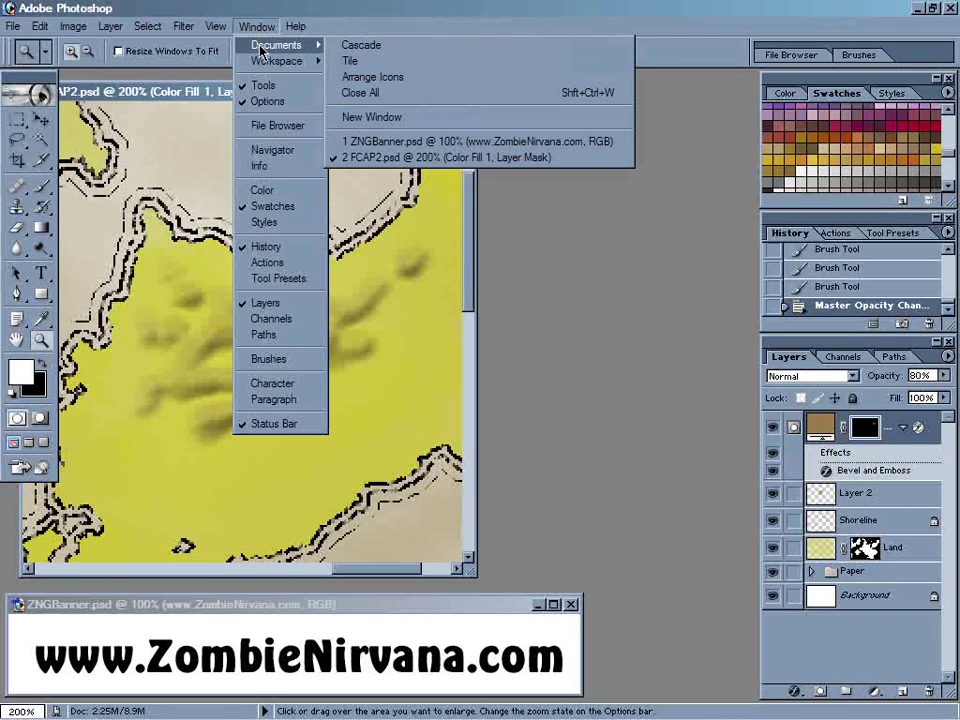
pyautogui.click(392, 119)
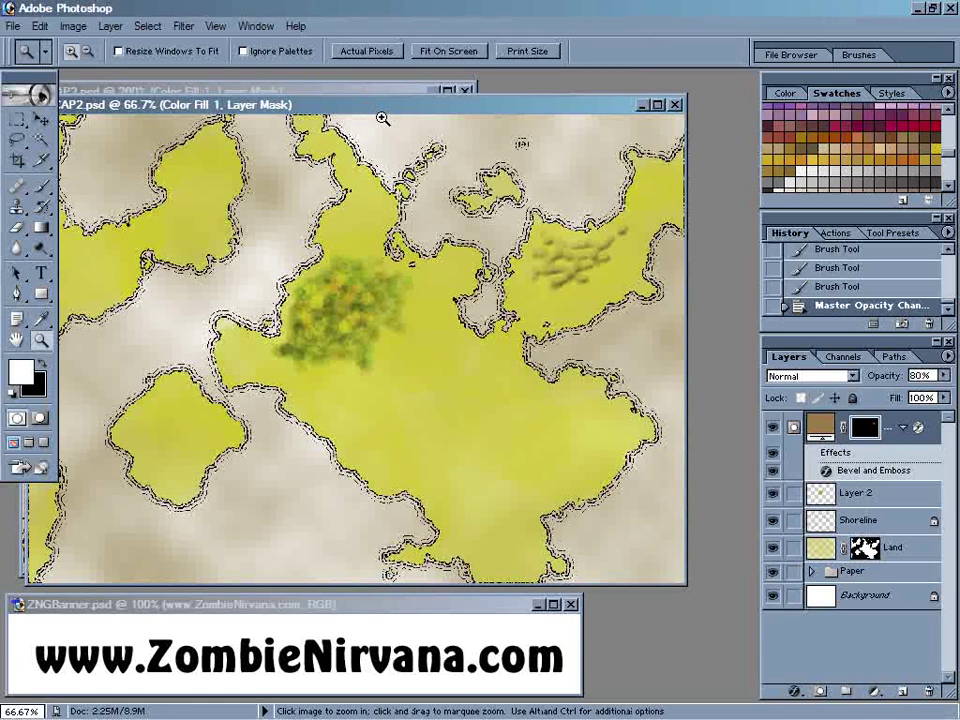
pyautogui.moveTo(310, 104); pyautogui.dragTo(379, 102)
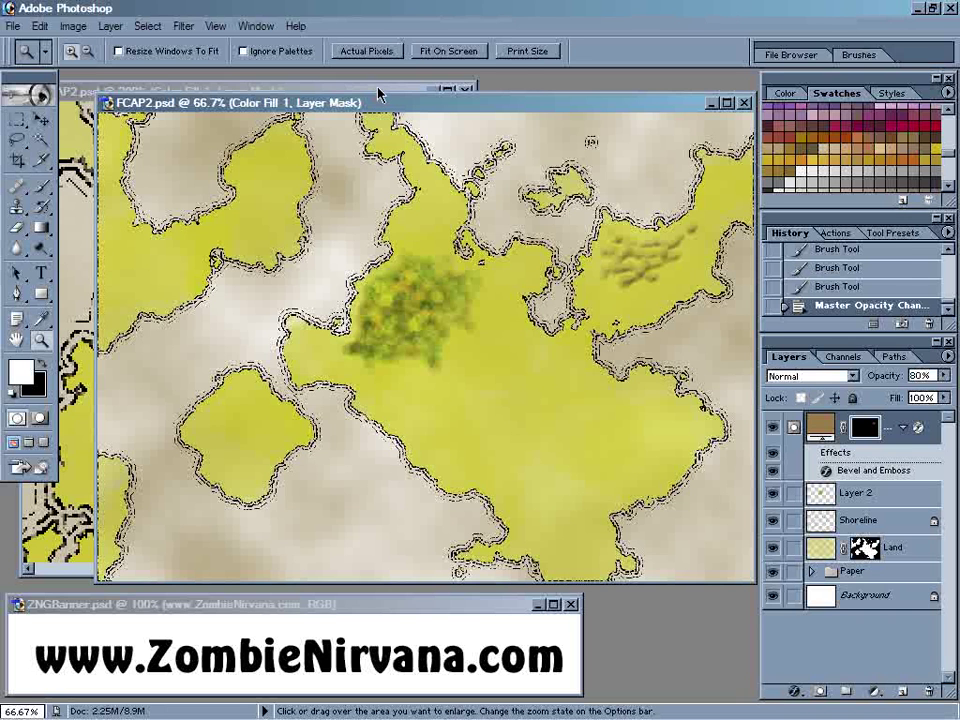
pyautogui.click(528, 52)
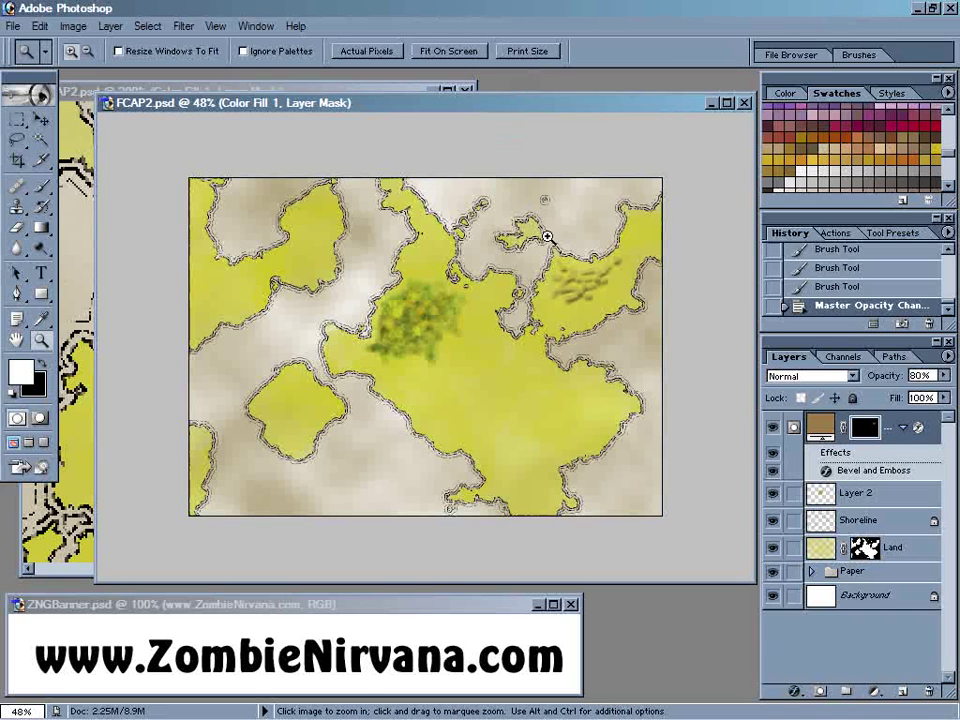
# Paint further hill ridges on the mask in the 200% window, extending the range south toward the peninsula's southern coast
pyautogui.click(364, 91)
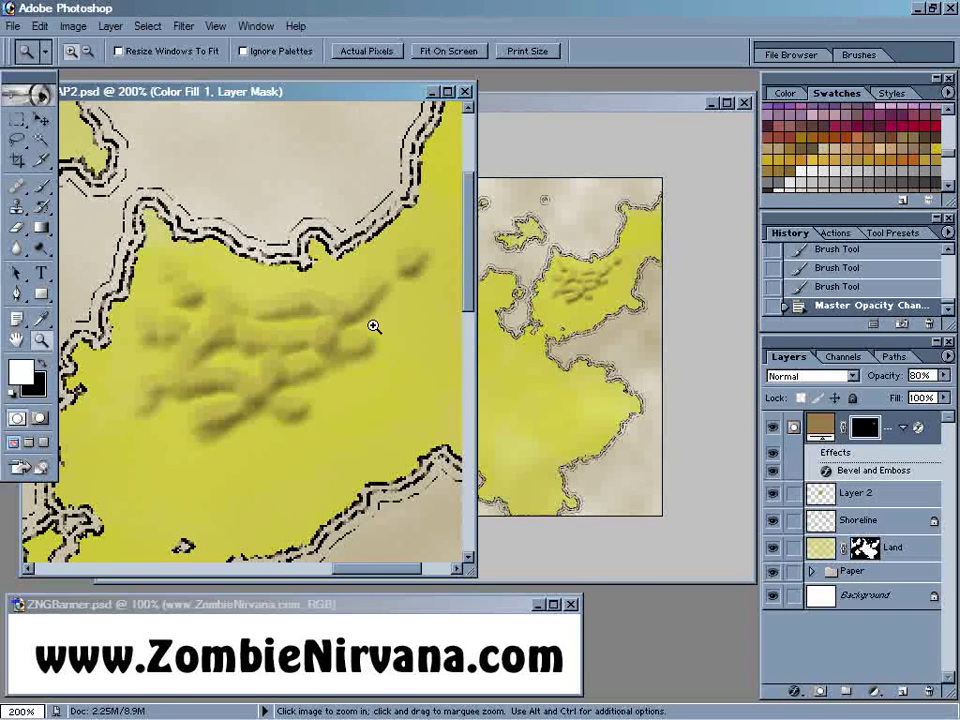
pyautogui.press('b')
pyautogui.moveTo(266, 293); pyautogui.dragTo(243, 297)
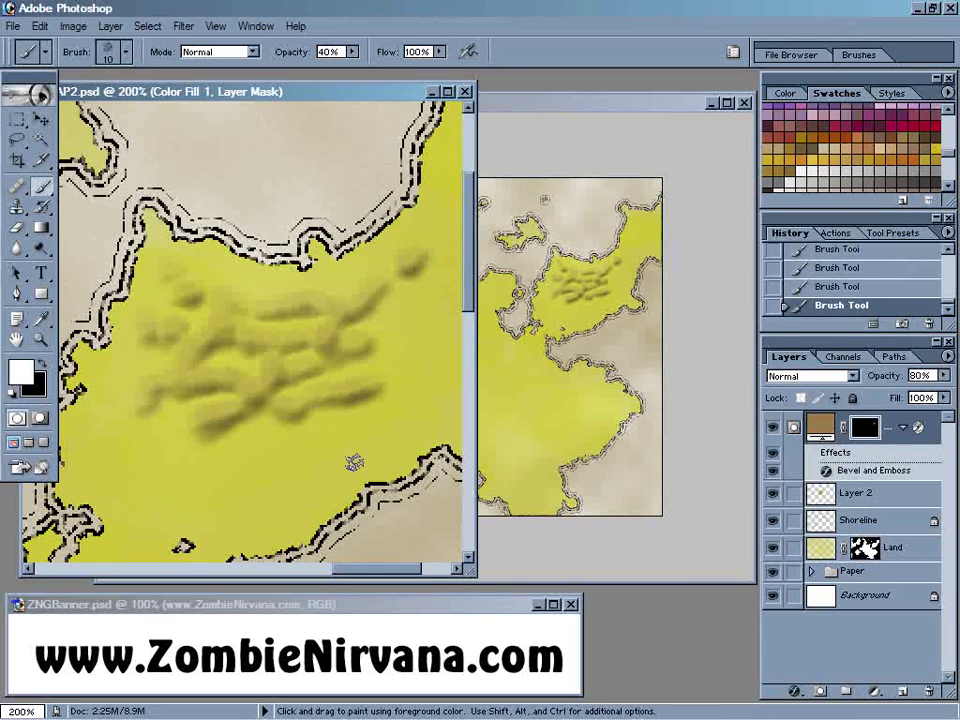
pyautogui.moveTo(350, 452); pyautogui.dragTo(245, 470)
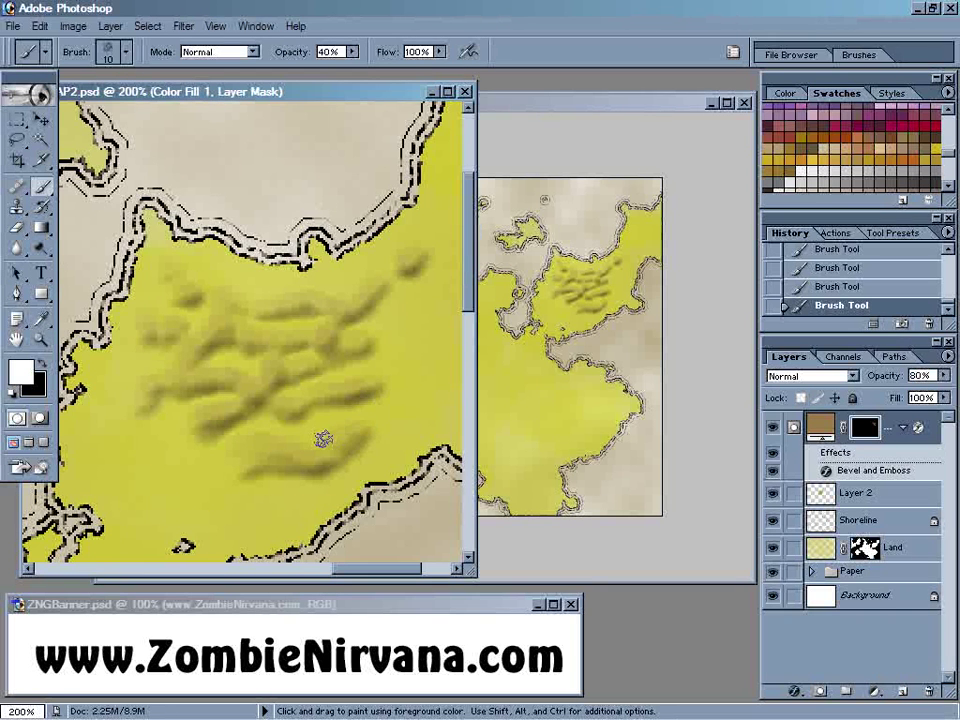
pyautogui.moveTo(326, 437)
pyautogui.mouseDown()
pyautogui.moveTo(287, 456)
pyautogui.moveTo(351, 439)
pyautogui.moveTo(291, 492)
pyautogui.moveTo(385, 441)
pyautogui.mouseUp()
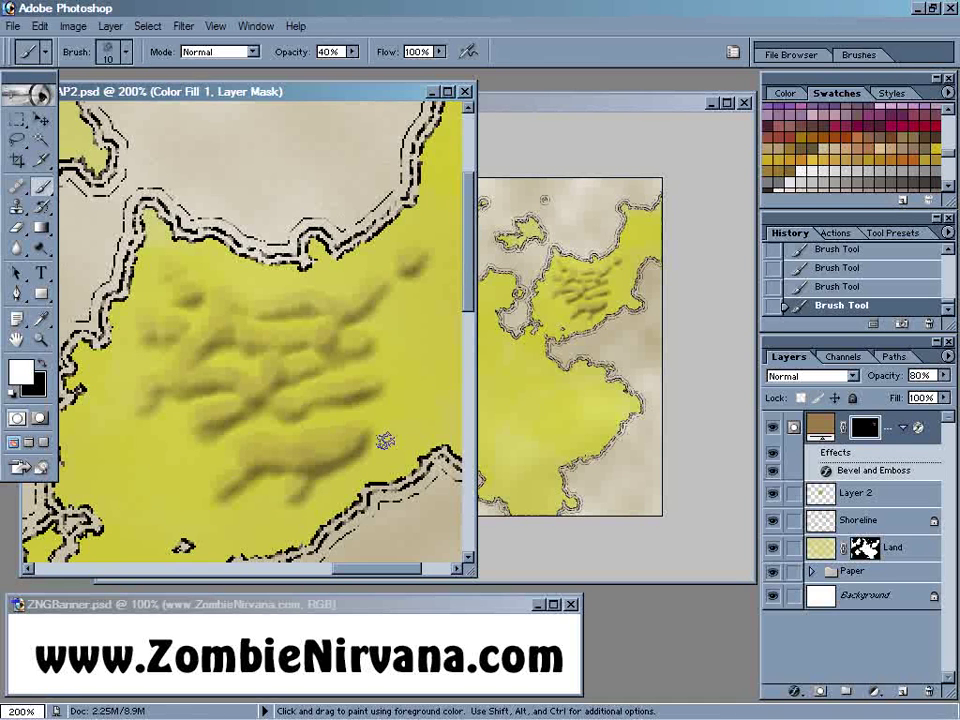